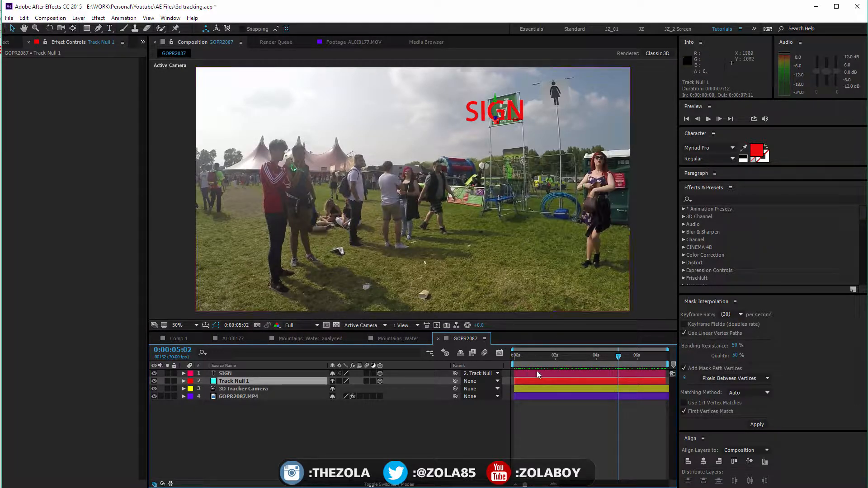
# Display the 3D Camera Tracker points of GOPR2087.MP4 at 0:00:04:23 and select the point on the head of the man in the black vest.
pyautogui.moveTo(524, 355); pyautogui.dragTo(612, 344)
pyautogui.click(238, 396)
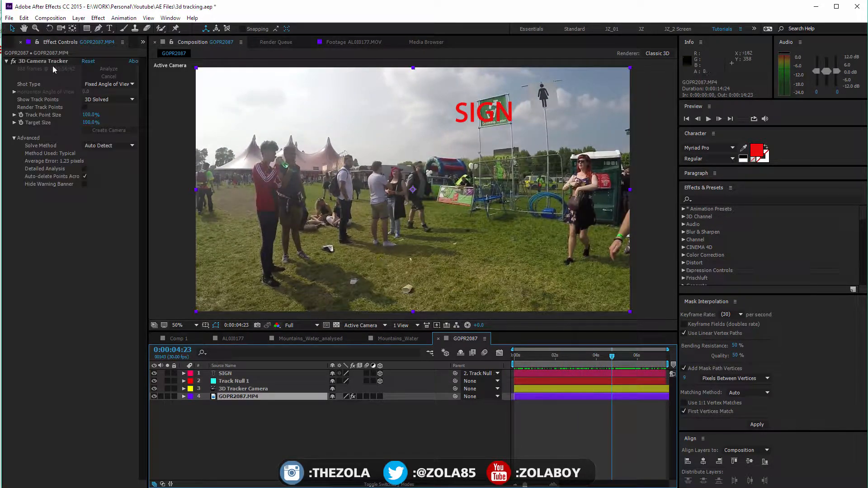
pyautogui.click(46, 61)
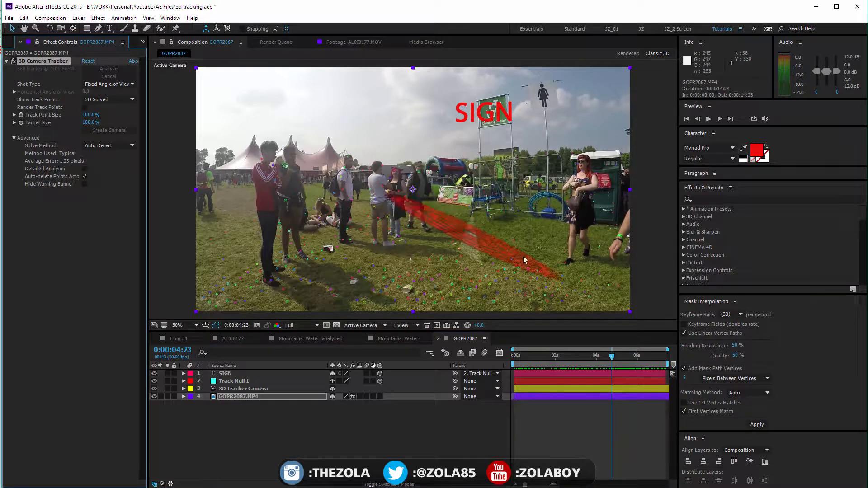
pyautogui.click(419, 171)
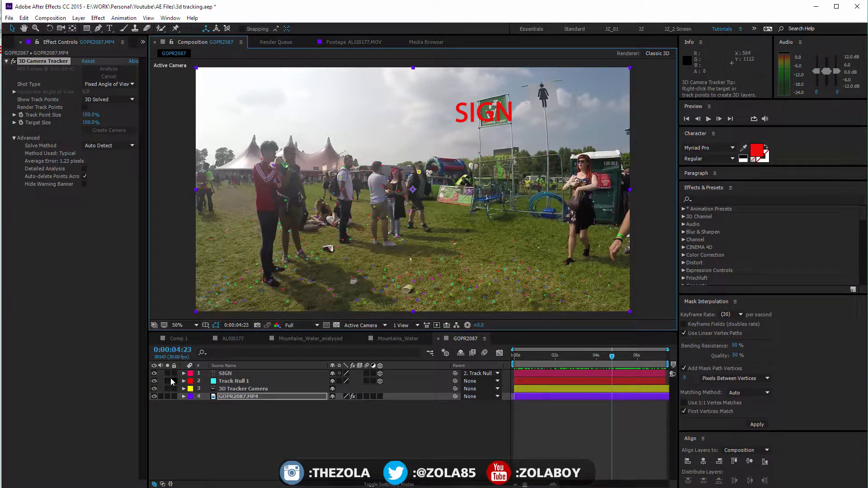
# Hide the SIGN and existing Track Null 1 layers, and create a null from the selected track point.
pyautogui.click(154, 381)
pyautogui.click(153, 373)
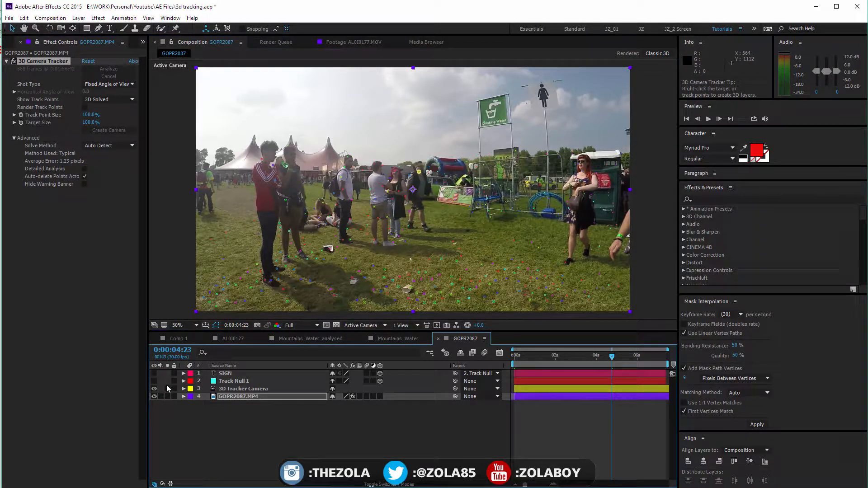
pyautogui.rightClick(417, 172)
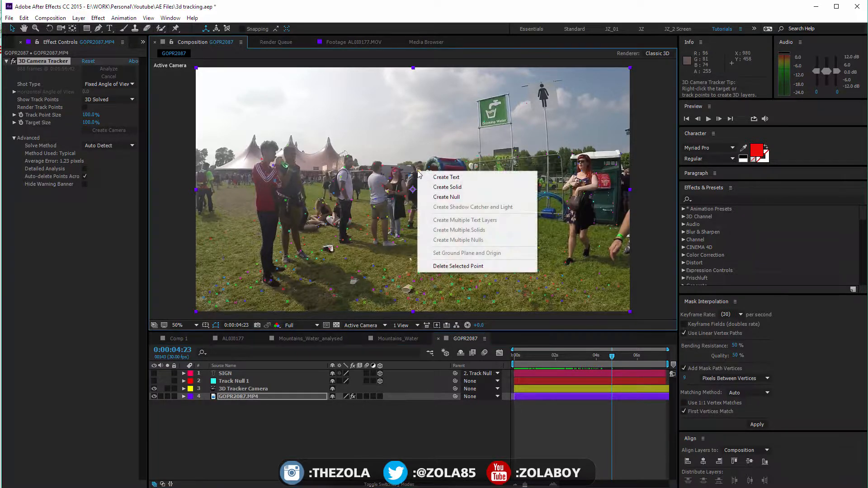
pyautogui.click(475, 199)
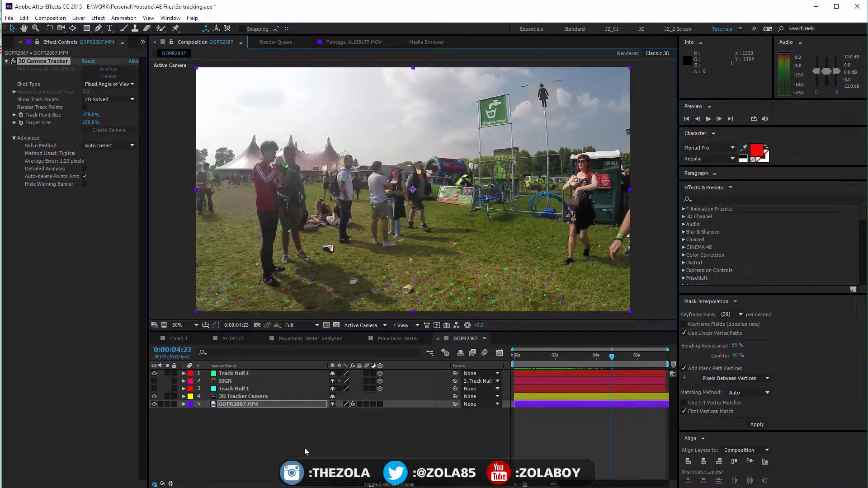
pyautogui.click(322, 450)
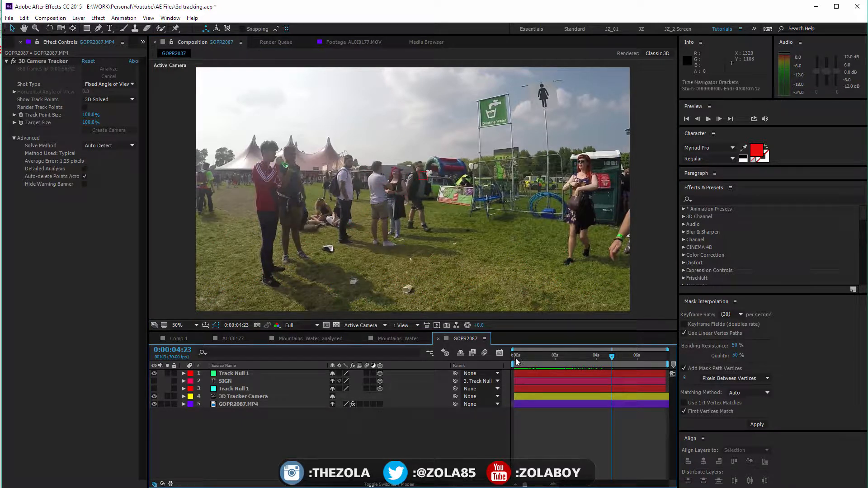
# Review the new null along the shot, and start Track Motion on the GOPR2087.MP4 layer at 0:00:04:10.
pyautogui.moveTo(524, 360); pyautogui.dragTo(643, 324)
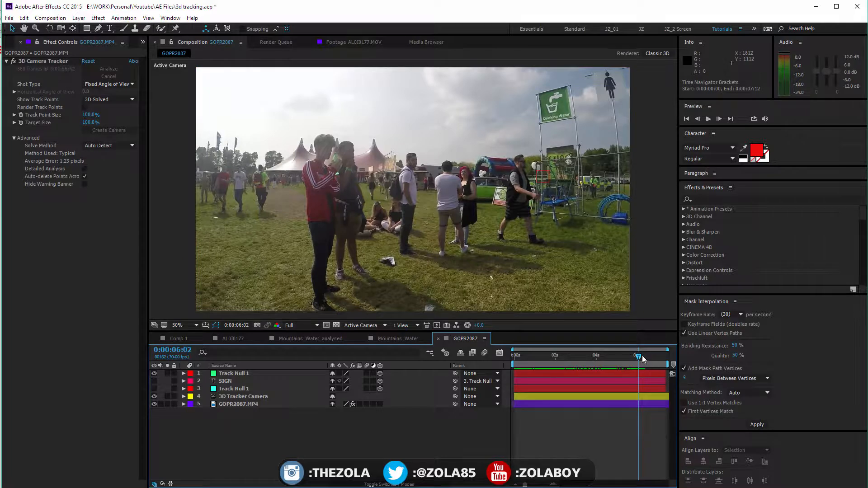
pyautogui.moveTo(643, 357); pyautogui.dragTo(622, 340)
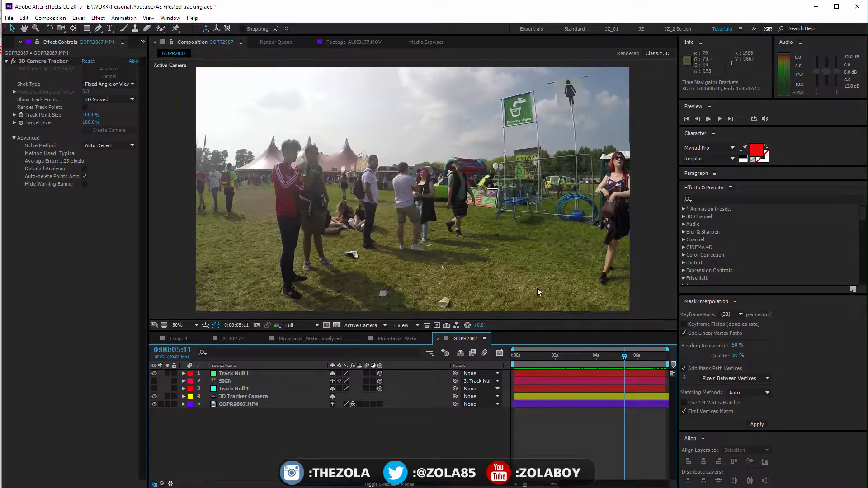
pyautogui.click(518, 359)
pyautogui.moveTo(518, 359); pyautogui.dragTo(602, 332)
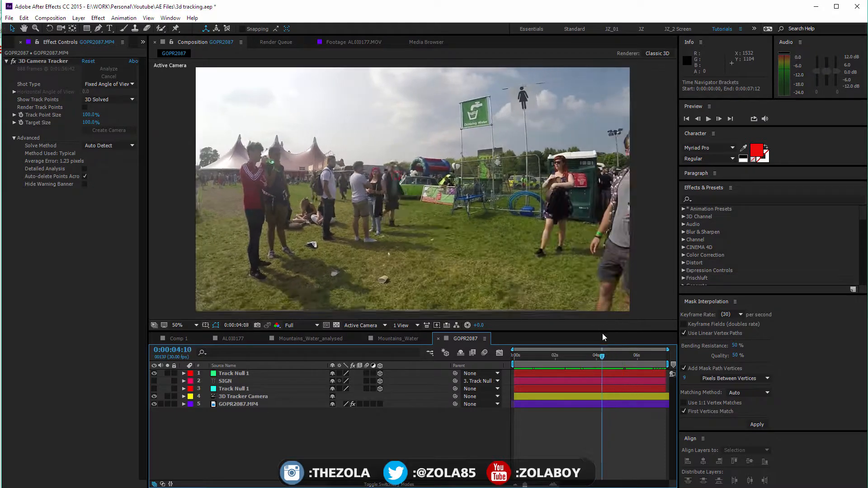
pyautogui.click(252, 404)
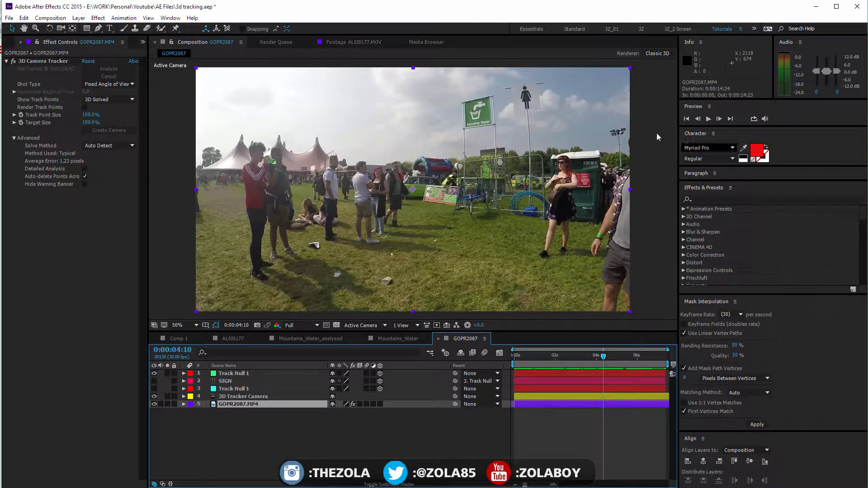
pyautogui.click(170, 18)
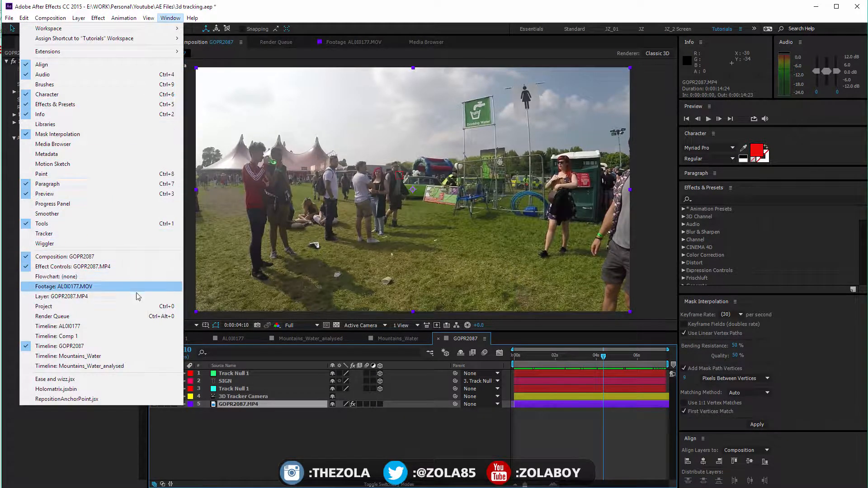
pyautogui.click(134, 233)
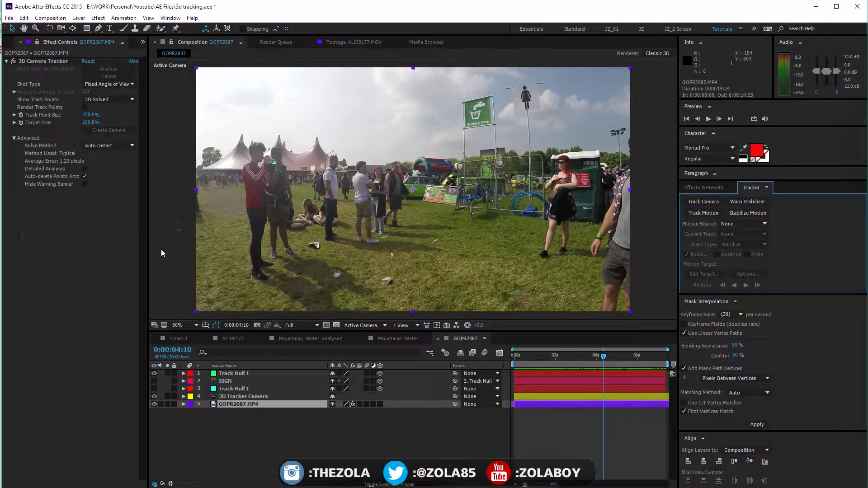
pyautogui.click(704, 213)
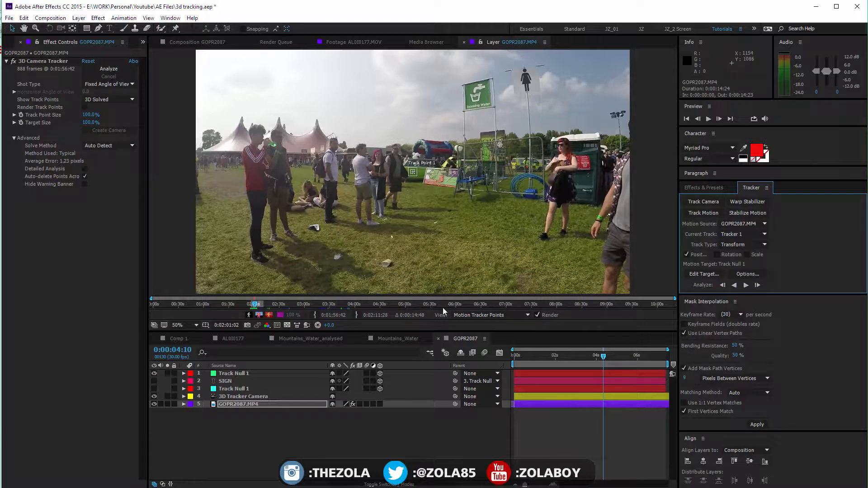
pyautogui.moveTo(377, 332); pyautogui.dragTo(378, 375)
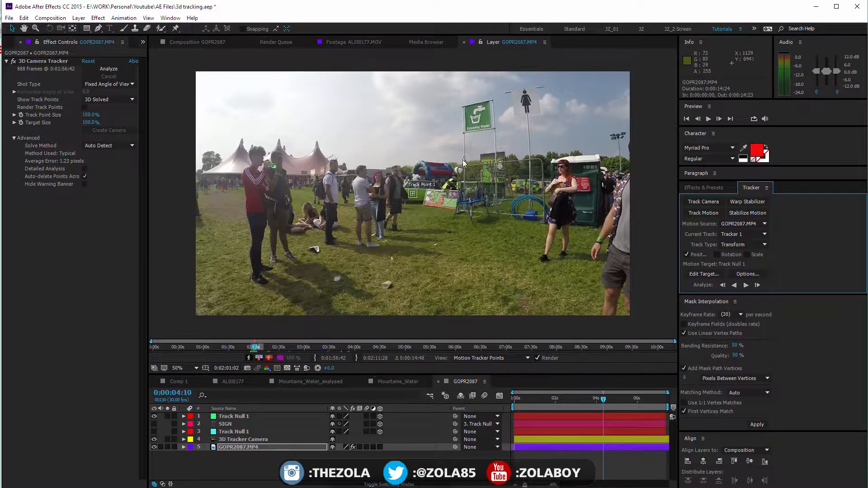
pyautogui.click(213, 41)
pyautogui.click(508, 43)
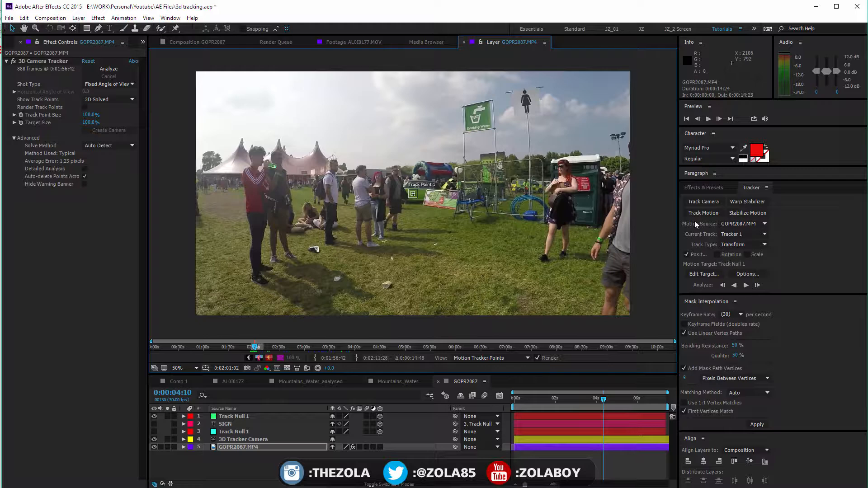
# Place Track Point 1 over the head of the man in the black vest and enlarge its feature and search regions around it.
pyautogui.scroll(2, 415, 203)
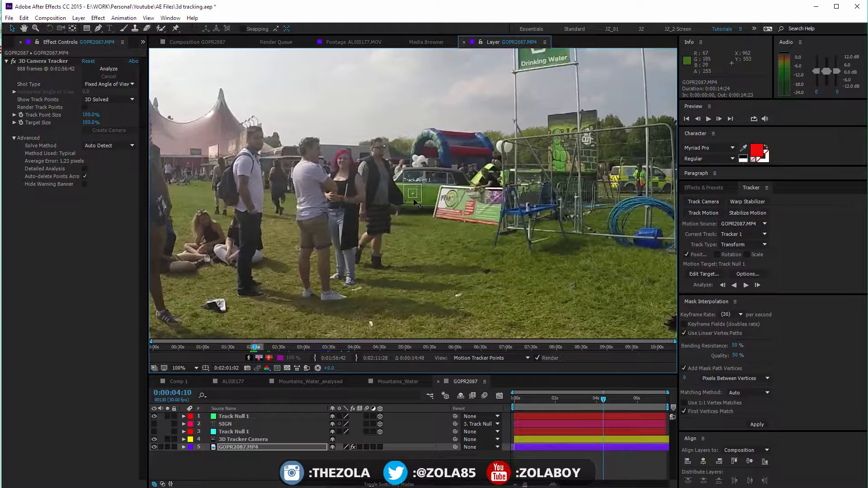
pyautogui.moveTo(414, 200); pyautogui.dragTo(396, 164)
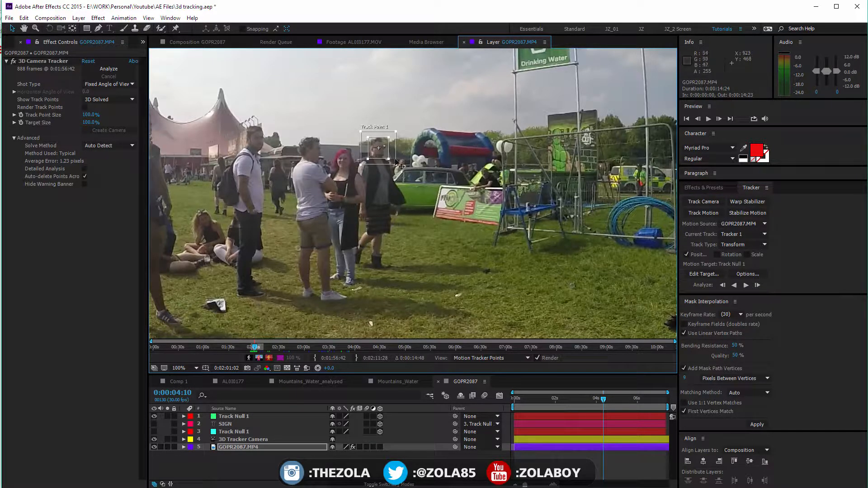
pyautogui.moveTo(389, 158); pyautogui.dragTo(397, 167)
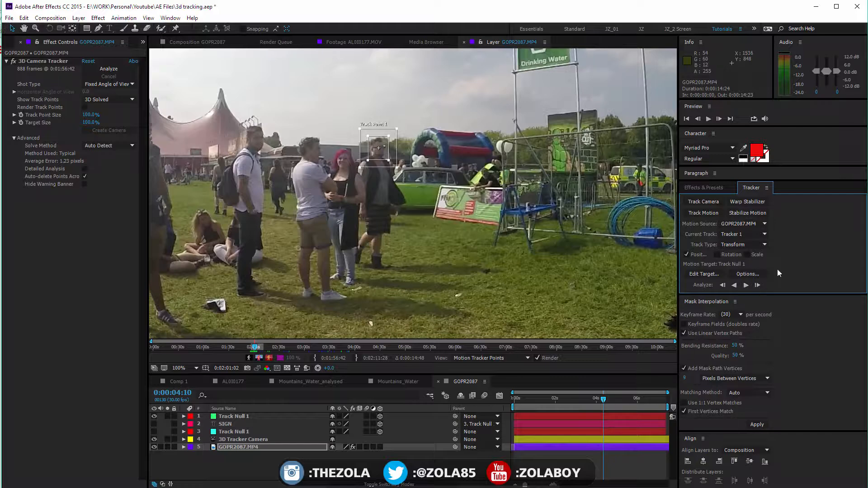
# Analyze the motion track forward from 0:00:04:10 and stop the analysis after 0:00:06:12.
pyautogui.click(747, 286)
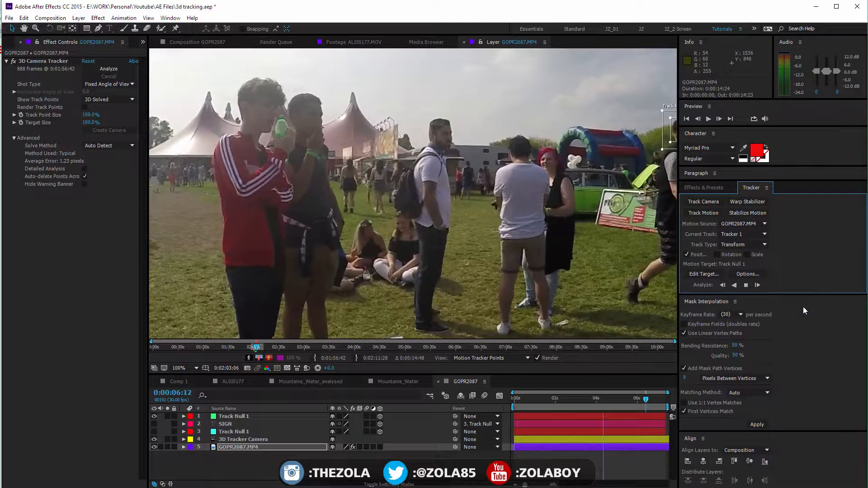
pyautogui.click(745, 285)
pyautogui.press('space')
# Enlarge Track Point 1's regions around the walking man's head at 0:00:05:28 and analyze forward again from there.
pyautogui.moveTo(582, 248); pyautogui.dragTo(378, 248)
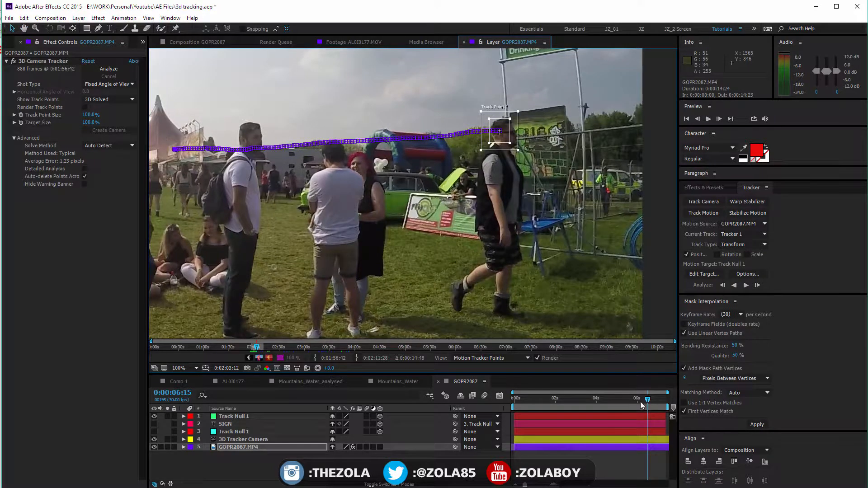
pyautogui.moveTo(641, 402)
pyautogui.mouseDown()
pyautogui.moveTo(622, 401)
pyautogui.moveTo(636, 401)
pyautogui.mouseUp()
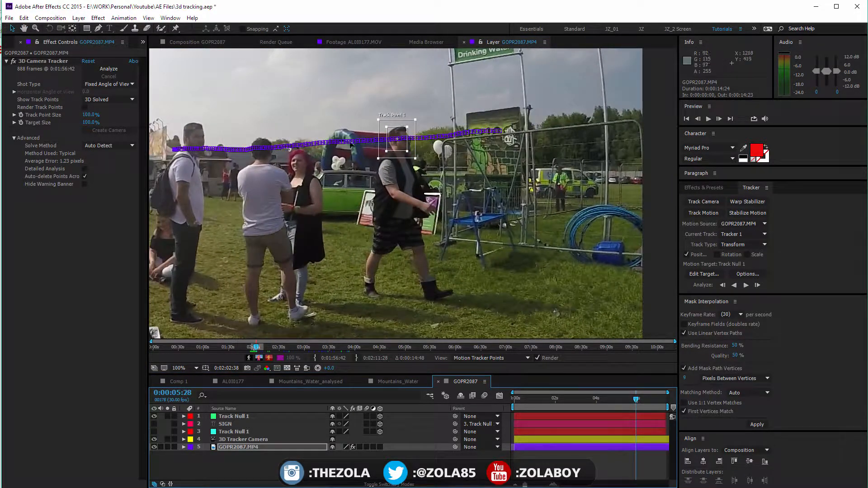
pyautogui.moveTo(400, 154)
pyautogui.mouseDown()
pyautogui.moveTo(414, 158)
pyautogui.moveTo(405, 157)
pyautogui.mouseUp()
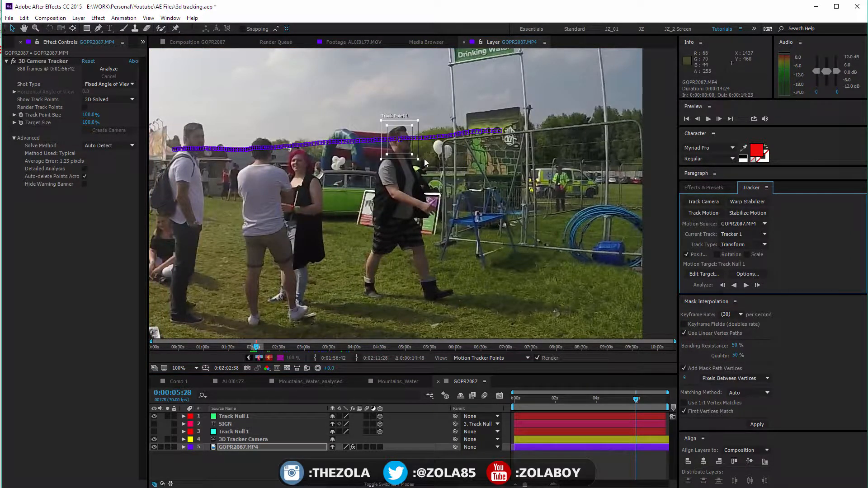
pyautogui.click(745, 285)
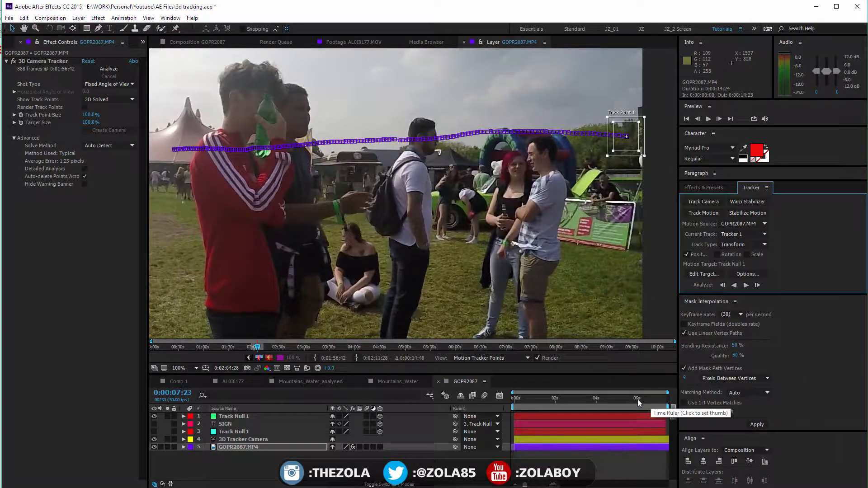
# Try shifting Track Point 1's attach point on the man's head at 0:00:05:28, undoing the first move.
pyautogui.moveTo(638, 399)
pyautogui.mouseDown()
pyautogui.moveTo(581, 402)
pyautogui.moveTo(637, 395)
pyautogui.mouseUp()
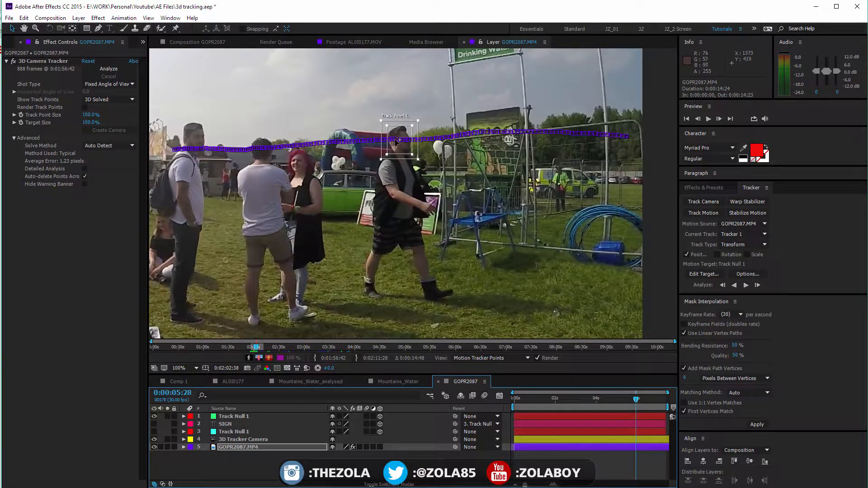
pyautogui.moveTo(397, 142); pyautogui.dragTo(397, 143)
pyautogui.hotkey('ctrl', 'z')
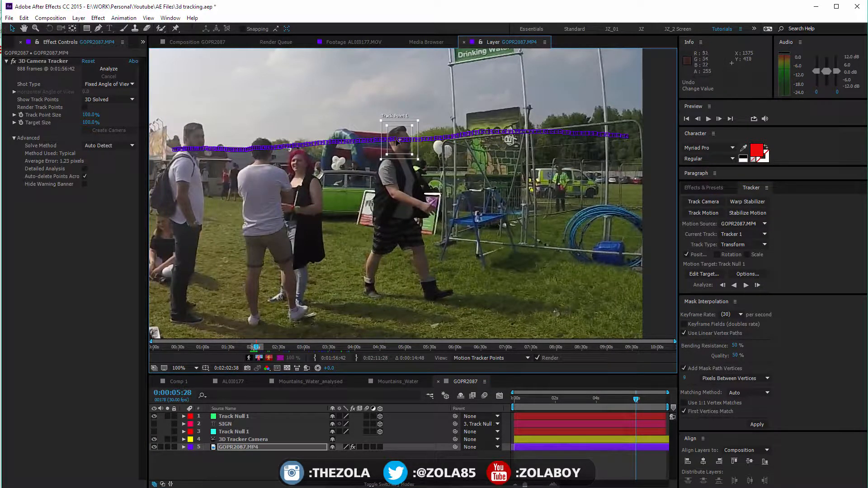
pyautogui.scroll(1, 396, 141)
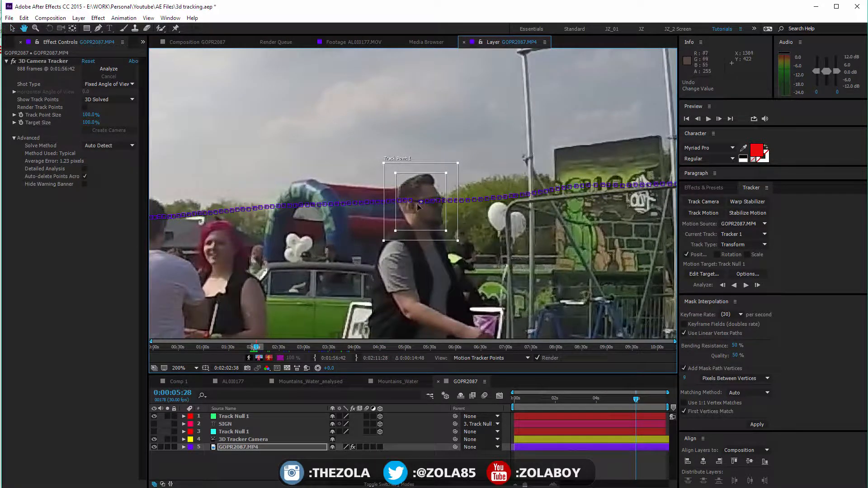
pyautogui.moveTo(410, 204); pyautogui.dragTo(401, 204)
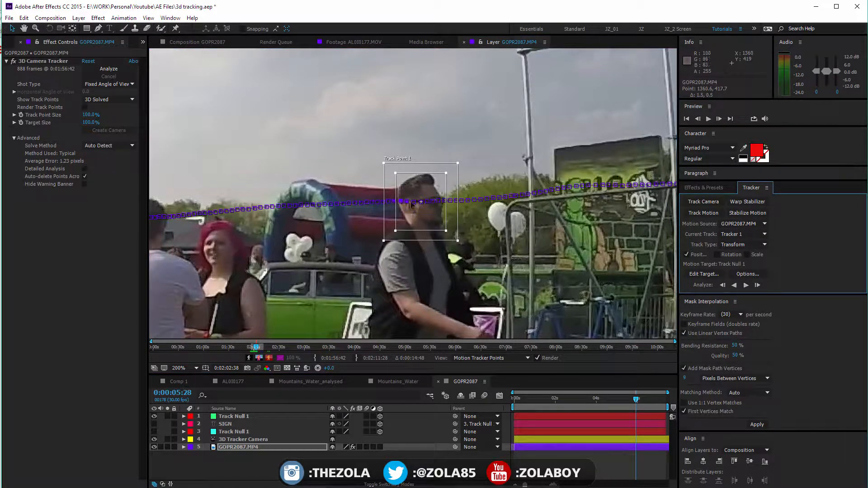
# Go back to 0:00:04:10 and reveal the Track Point 1 keyframes of GOPR2087.MP4, magnified enough in the timeline to tell single frames apart.
pyautogui.click(525, 485)
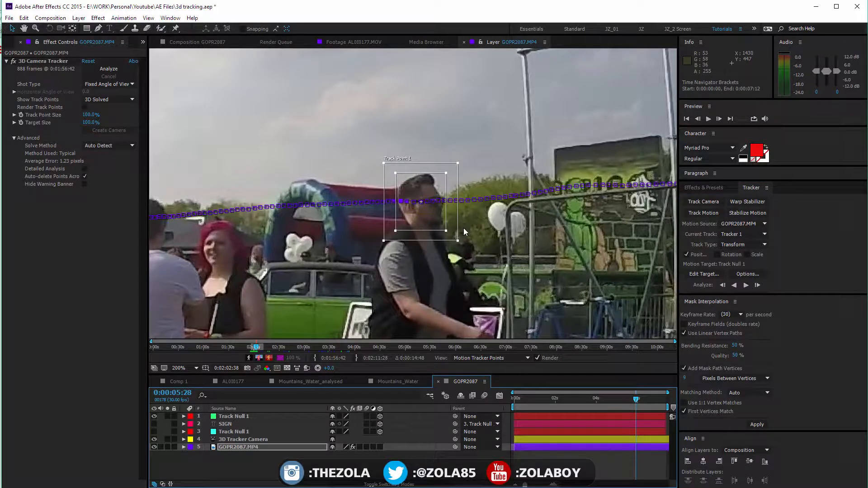
pyautogui.scroll(-2, 463, 228)
pyautogui.moveTo(629, 401); pyautogui.dragTo(598, 402)
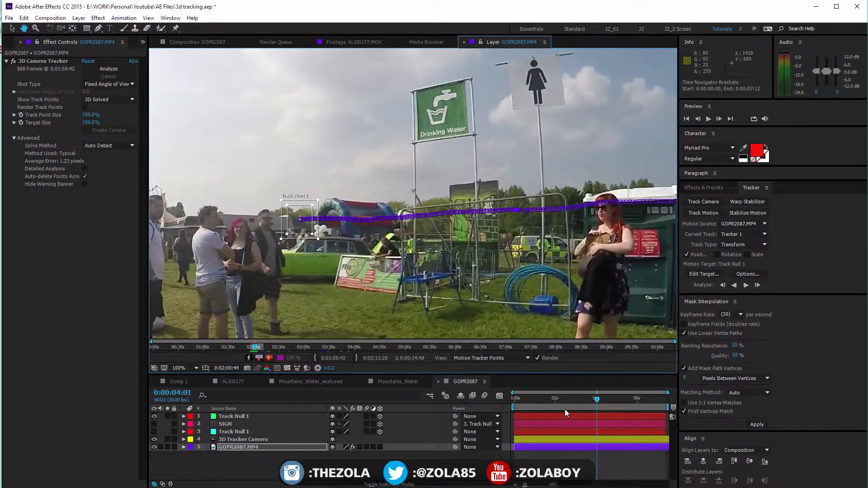
pyautogui.click(604, 399)
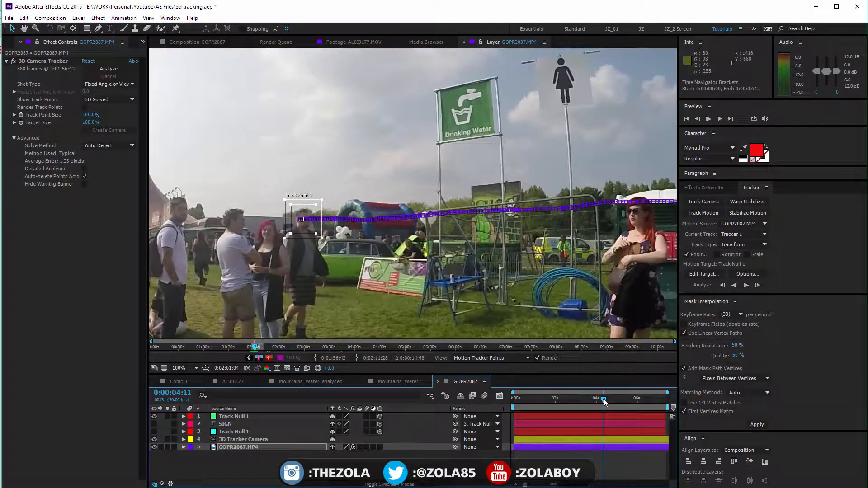
pyautogui.press('pageup')
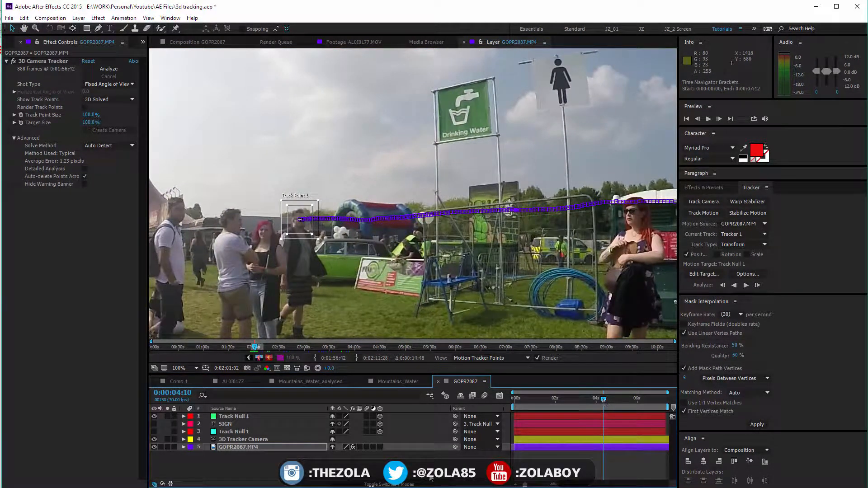
pyautogui.press('u')
pyautogui.scroll(-2, 403, 421)
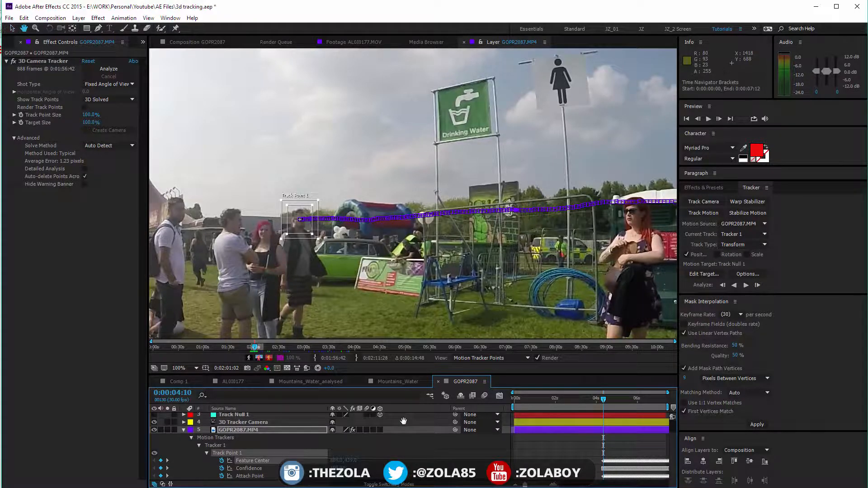
pyautogui.press('=')
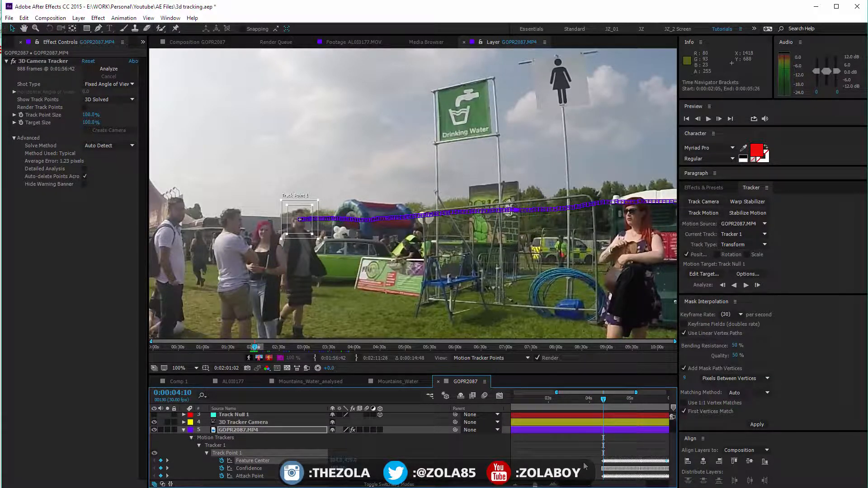
pyautogui.press('=')
pyautogui.press('=')
pyautogui.press('=')
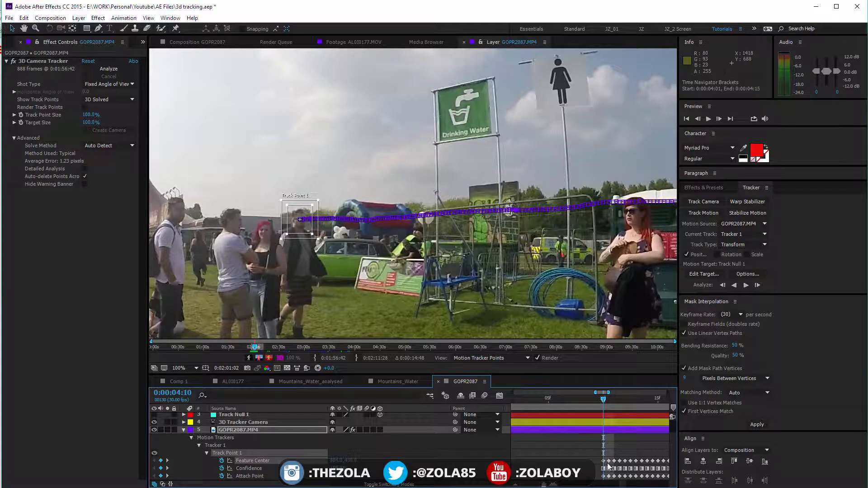
# Analyze Track Point 1 backward one frame at a time from 0:00:04:10 to 0:00:04:07.
pyautogui.press('-')
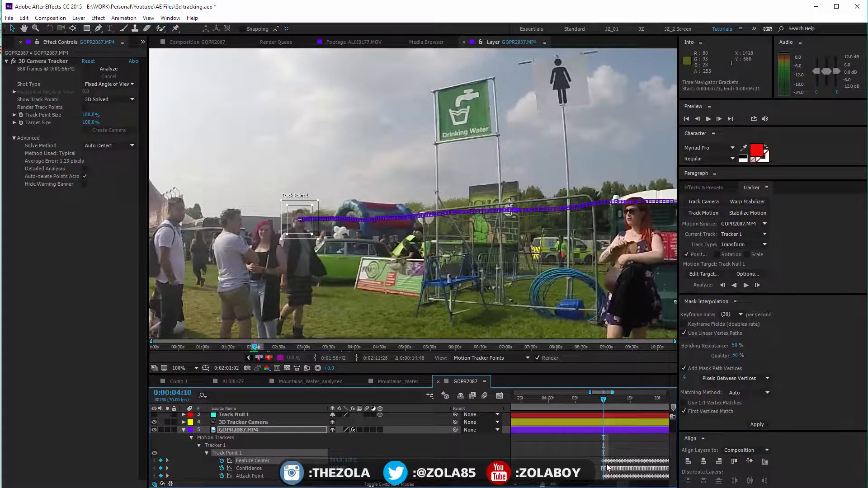
pyautogui.click(722, 285)
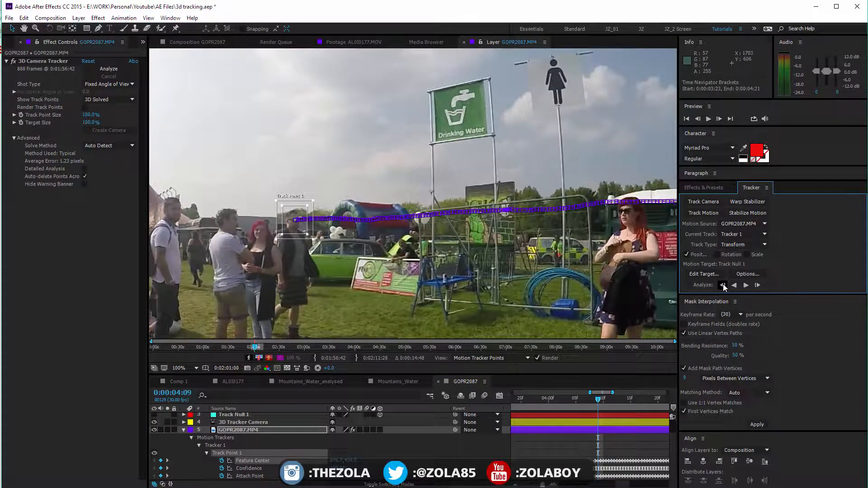
pyautogui.click(723, 285)
pyautogui.click(722, 285)
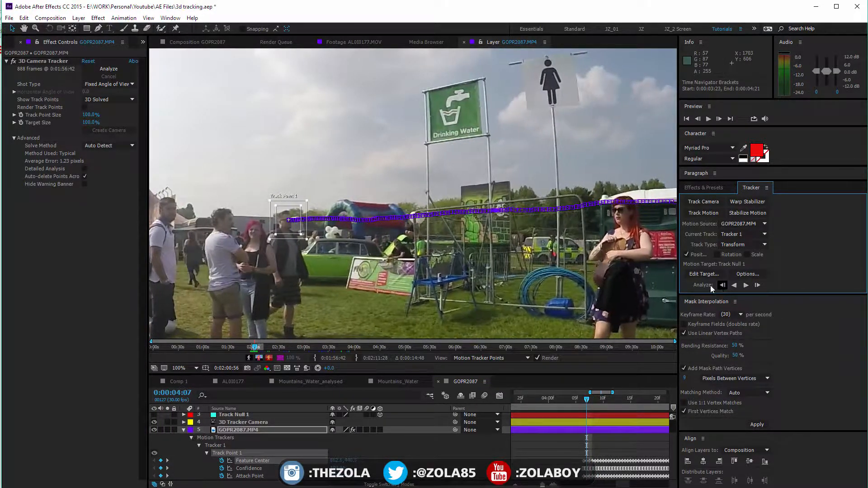
# Nudge Track Point 1 on the man's head at 0:00:04:07, and shrink its regions one analyzed frame back at 0:00:04:06.
pyautogui.moveTo(293, 236); pyautogui.dragTo(293, 236)
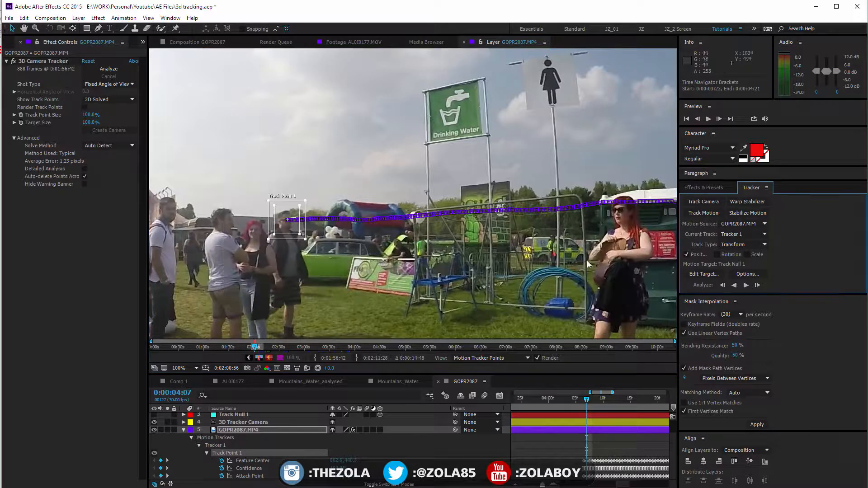
pyautogui.click(722, 284)
pyautogui.moveTo(284, 243); pyautogui.dragTo(282, 243)
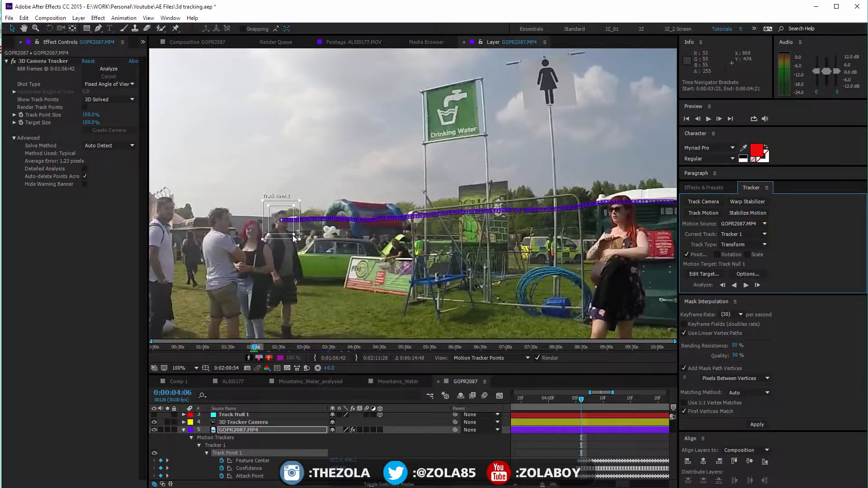
pyautogui.moveTo(291, 233); pyautogui.dragTo(296, 236)
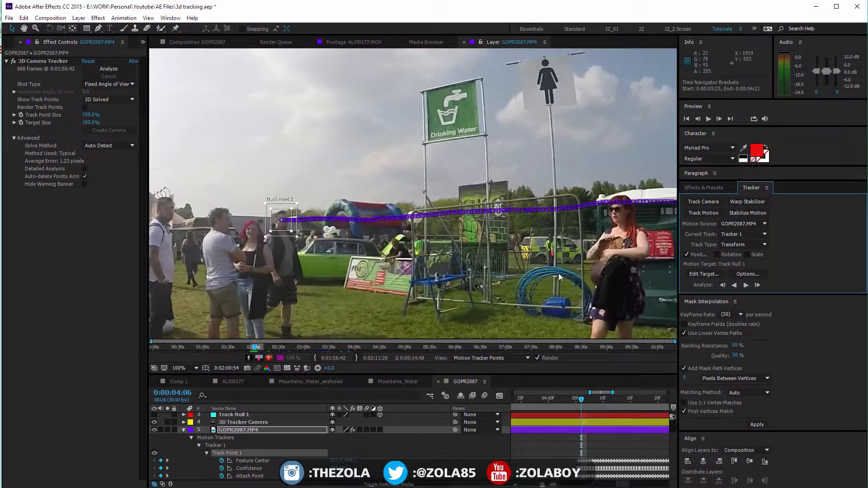
# Continue analyzing Track Point 1 backward frame by frame from 0:00:04:06 to 0:00:04:01.
pyautogui.click(726, 286)
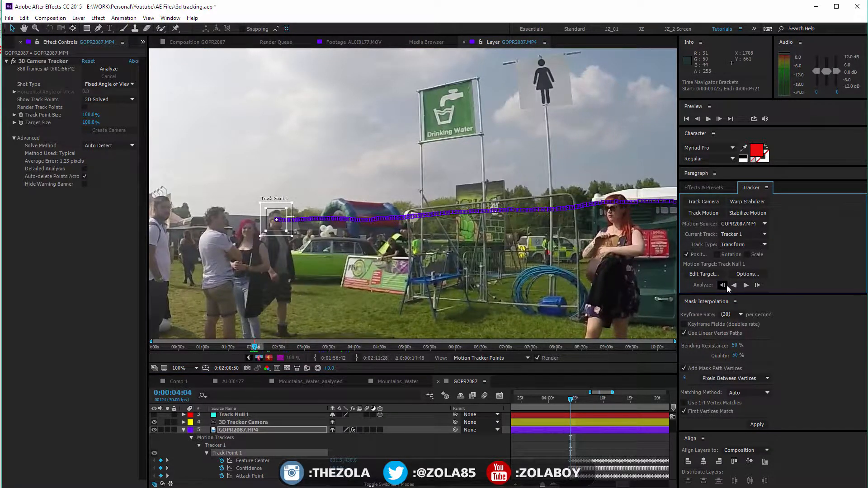
pyautogui.click(726, 286)
pyautogui.click(725, 285)
pyautogui.click(726, 285)
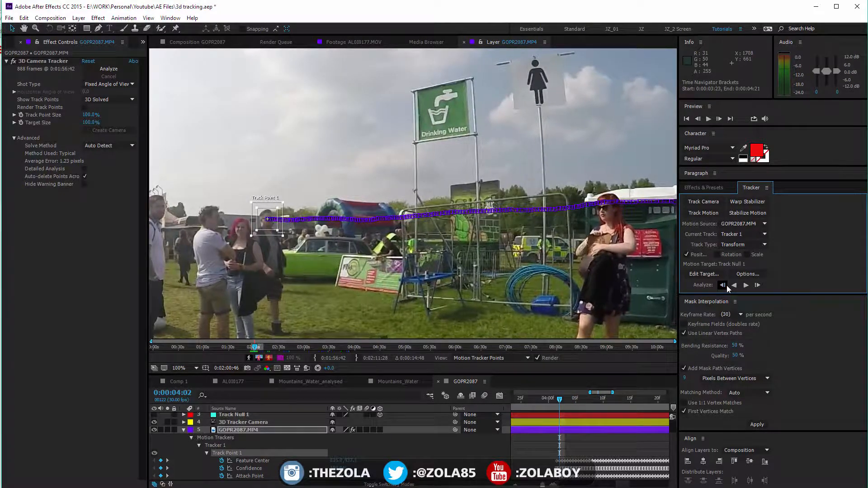
pyautogui.click(726, 286)
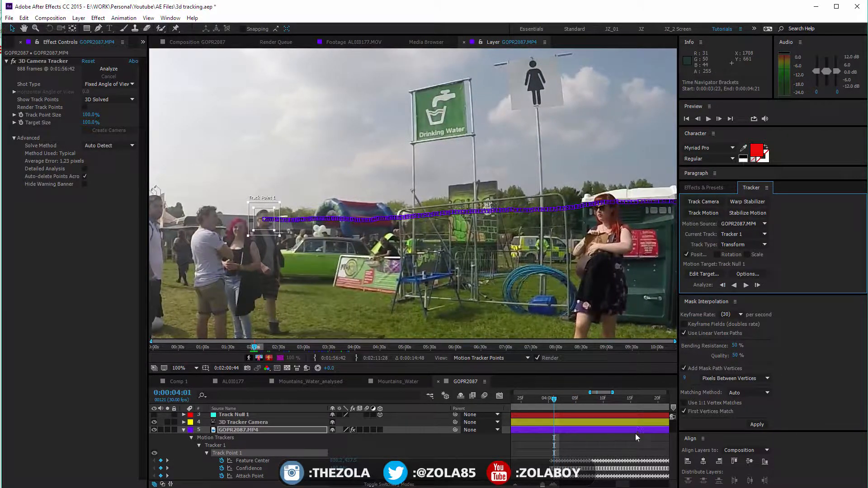
# Scrub through the footage between 0:00:04:00 and 0:00:06:18 to check Track Point 1's position on the walking man's head.
pyautogui.click(553, 399)
pyautogui.moveTo(552, 399); pyautogui.dragTo(688, 384)
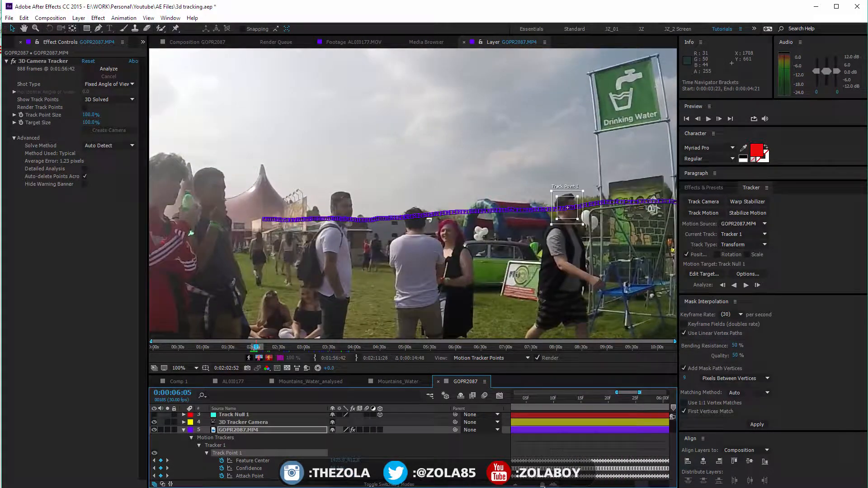
pyautogui.moveTo(541, 485); pyautogui.dragTo(535, 485)
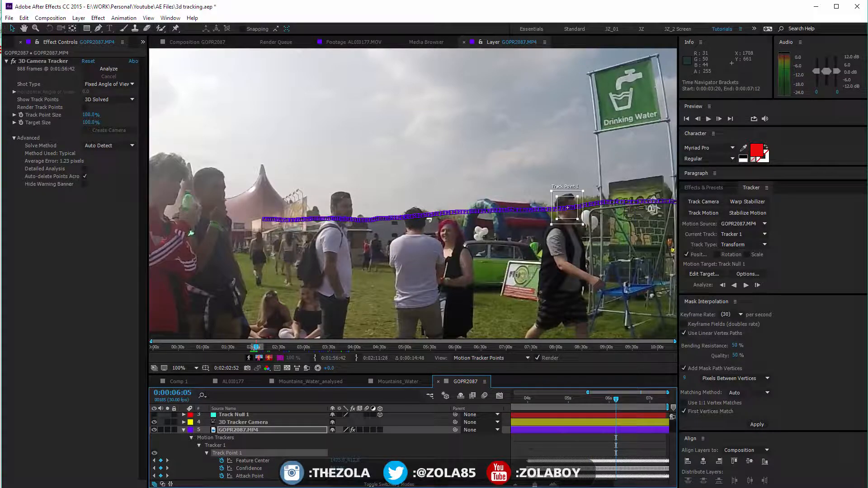
pyautogui.moveTo(526, 401); pyautogui.dragTo(633, 391)
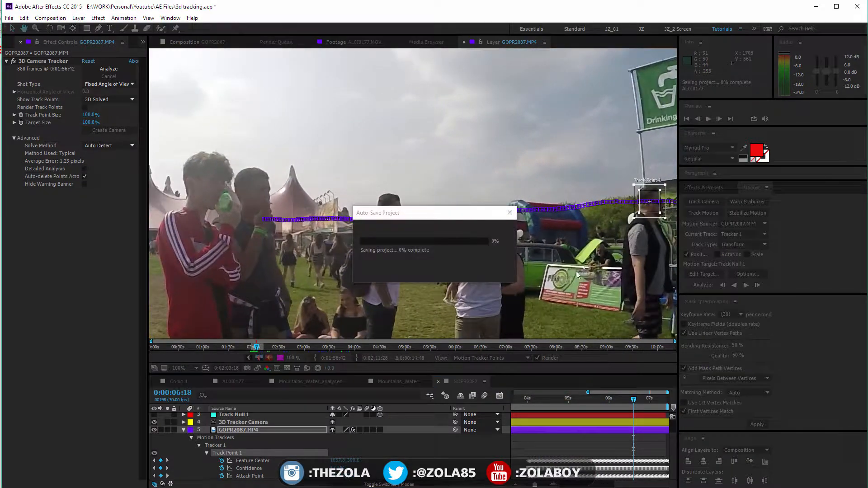
pyautogui.moveTo(598, 282); pyautogui.dragTo(479, 286)
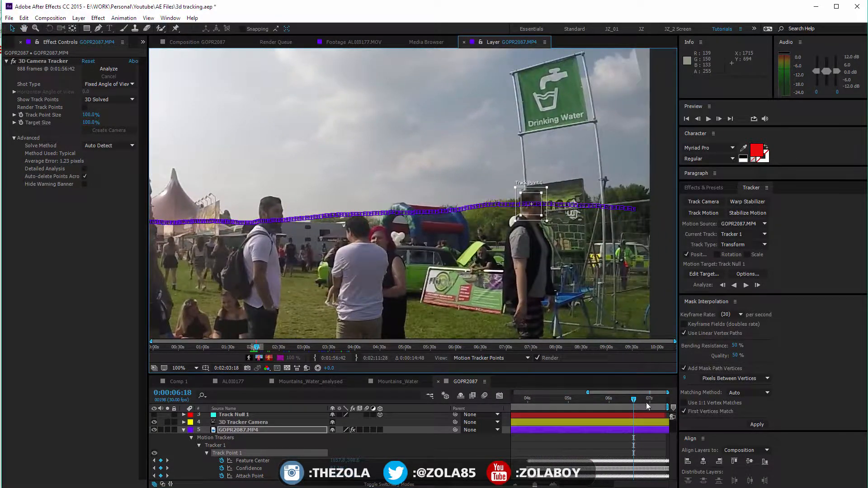
pyautogui.moveTo(635, 400); pyautogui.dragTo(587, 399)
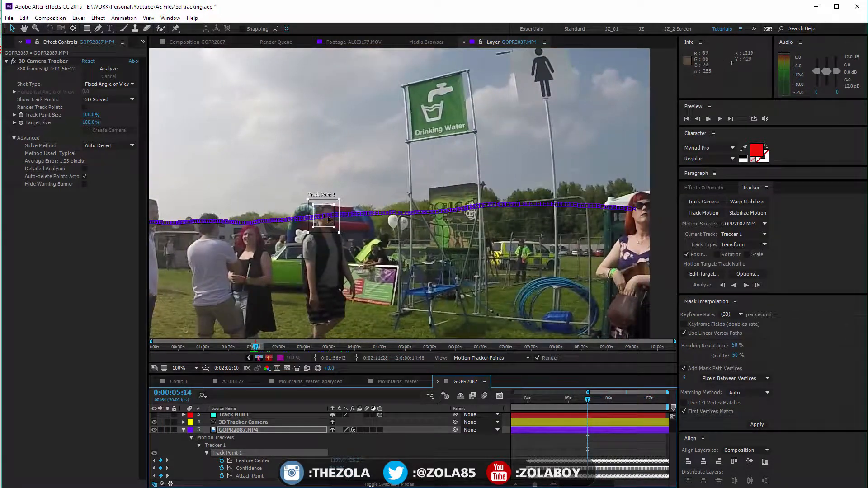
pyautogui.moveTo(426, 197); pyautogui.dragTo(557, 192)
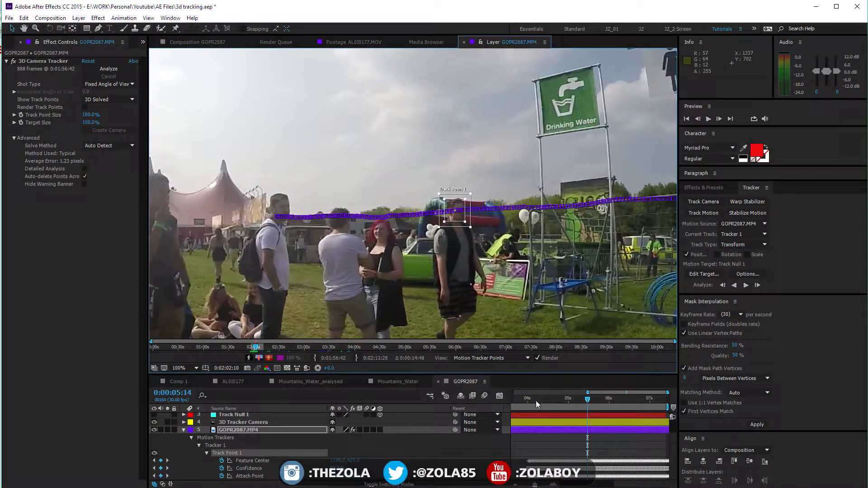
pyautogui.click(532, 401)
pyautogui.moveTo(531, 402); pyautogui.dragTo(527, 400)
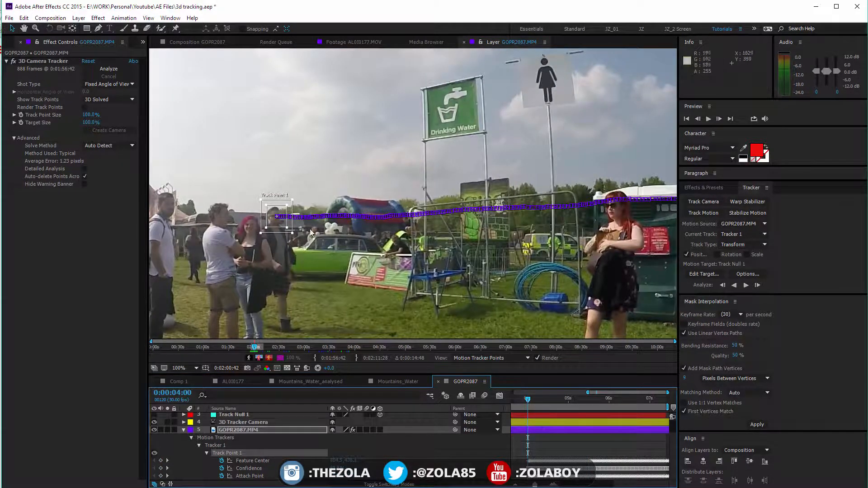
# Collapse the GOPR2087.MP4 layer's properties and select the topmost Track Null 1 layer.
pyautogui.click(184, 430)
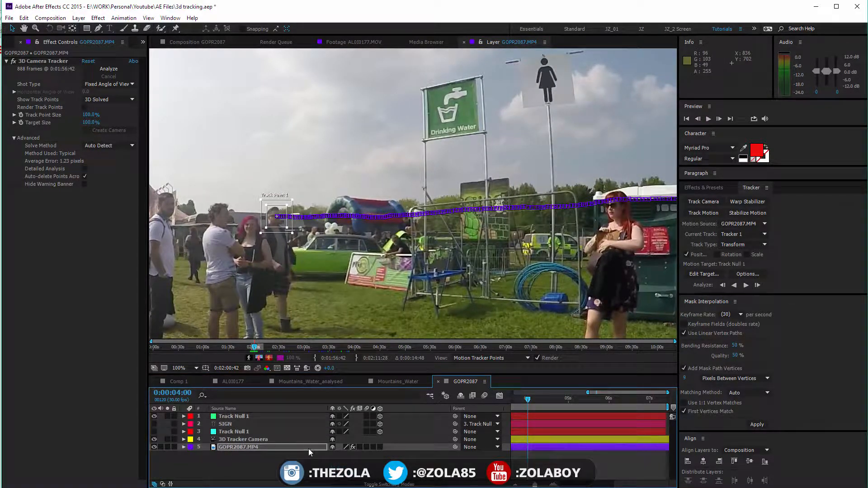
pyautogui.click(240, 416)
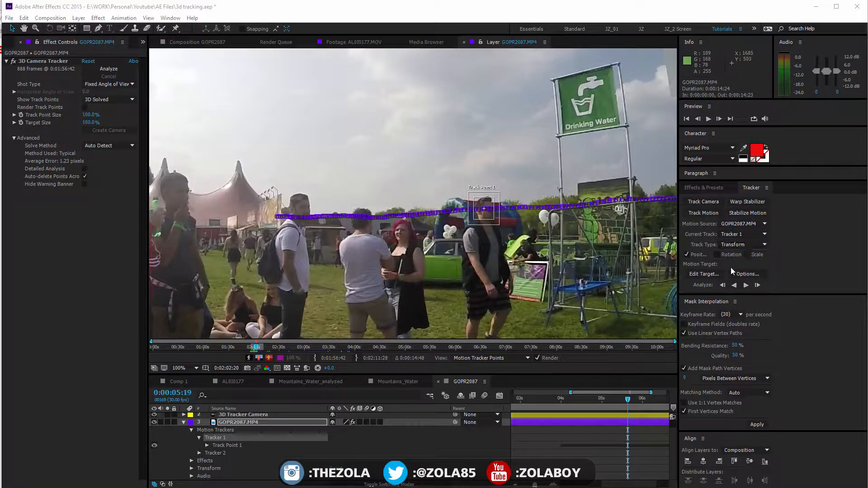
# Delete Tracker 2 from the GOPR2087.MP4 layer and select Tracker 1.
pyautogui.click(225, 452)
pyautogui.press('Delete')
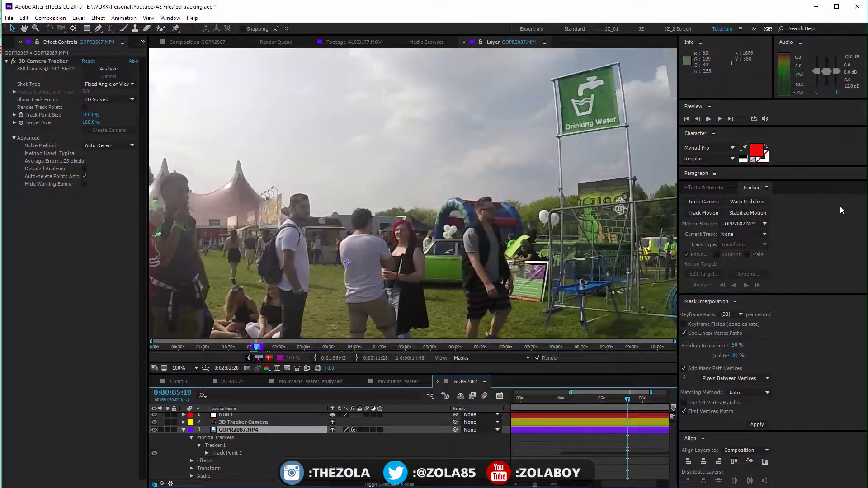
pyautogui.click(226, 445)
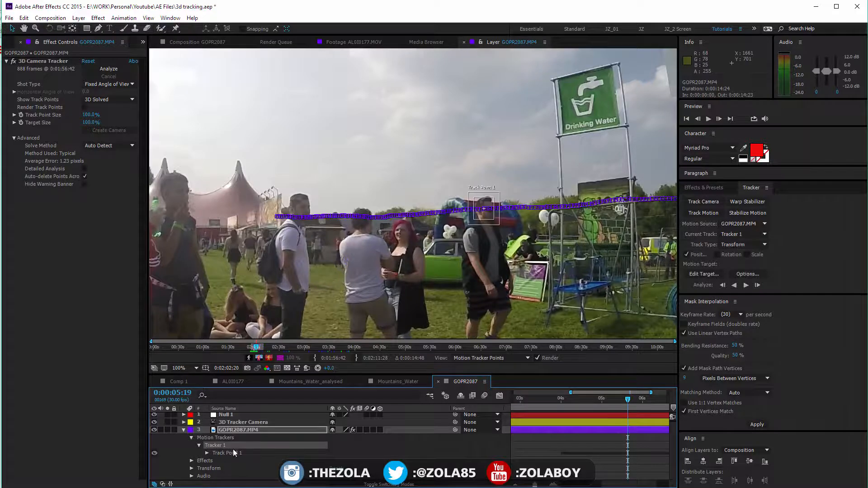
# Keep Tracker 1's track type as Transform and set its motion target to the Null 1 layer, with the time at 0:00:04:02.
pyautogui.click(743, 244)
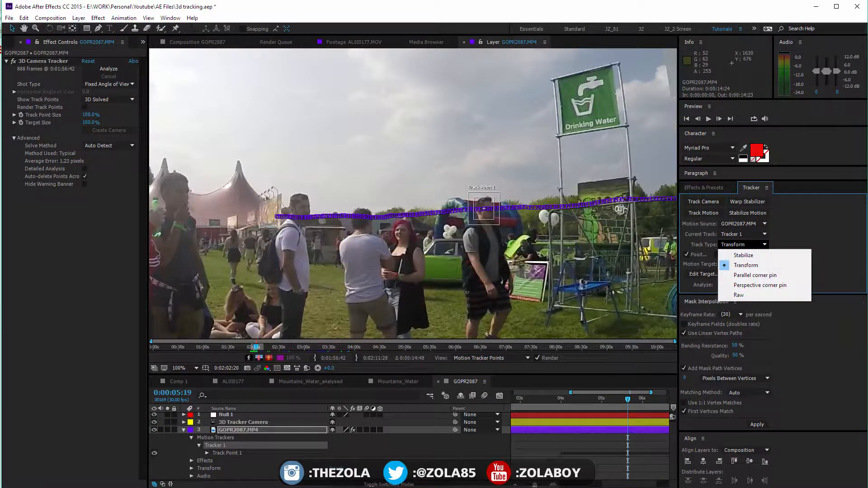
pyautogui.click(837, 257)
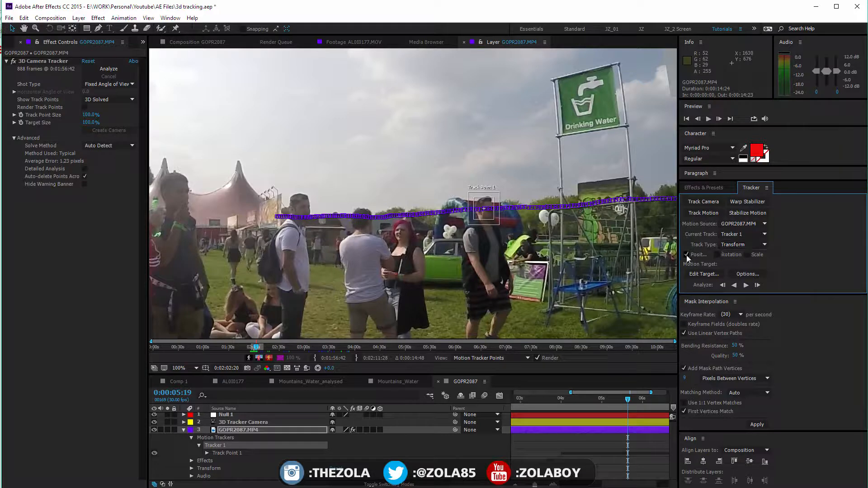
pyautogui.click(707, 274)
pyautogui.click(565, 399)
pyautogui.moveTo(565, 400); pyautogui.dragTo(564, 399)
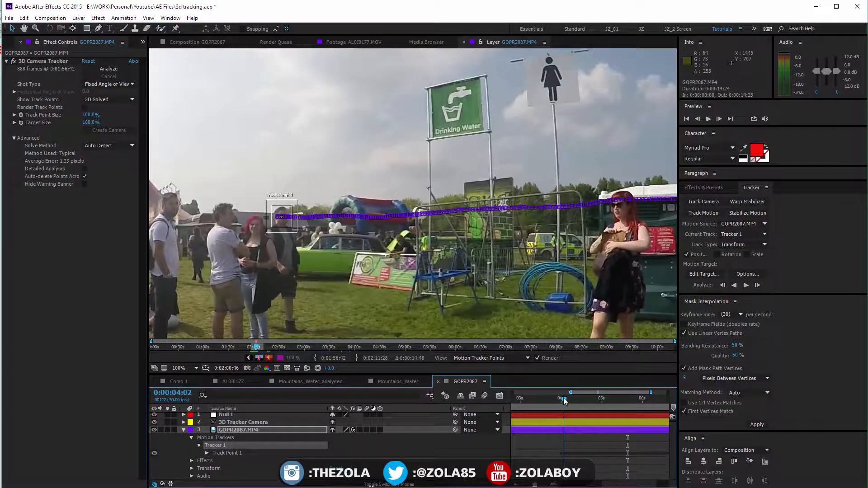
pyautogui.click(705, 274)
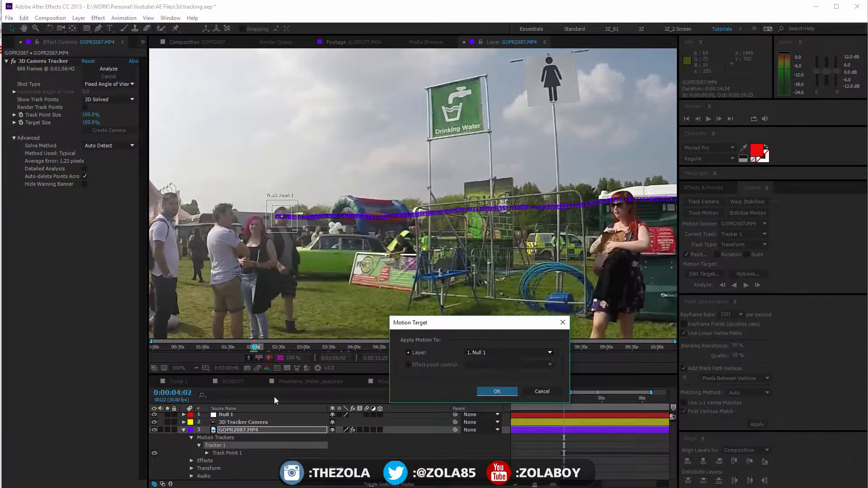
pyautogui.click(497, 390)
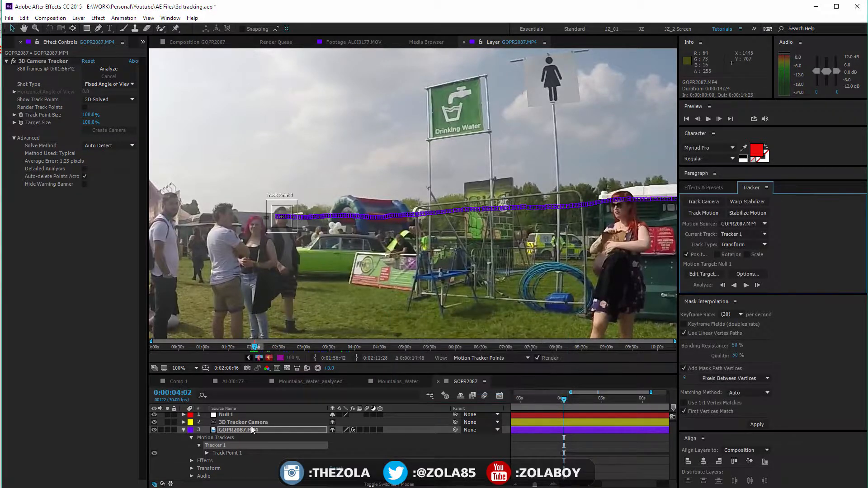
# Rename the Null 1 layer as TRACK INFO.
pyautogui.click(253, 415)
pyautogui.press('Return')
pyautogui.write('TRACK INFO')
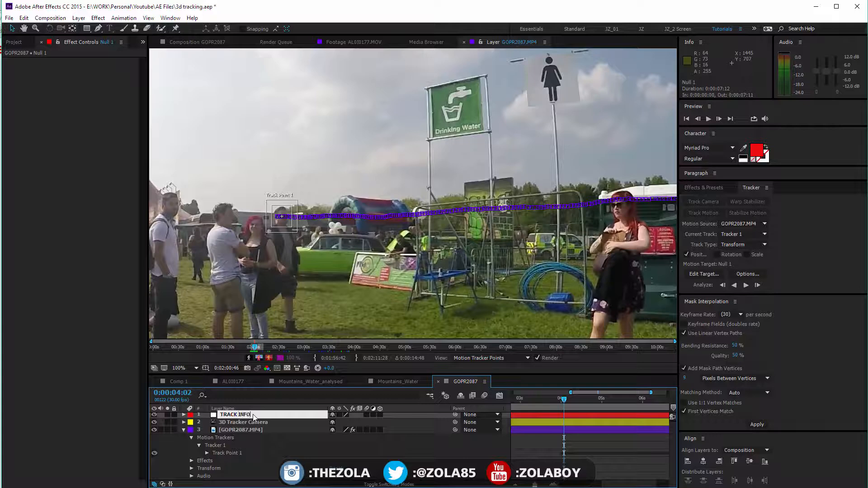
pyautogui.press('Return')
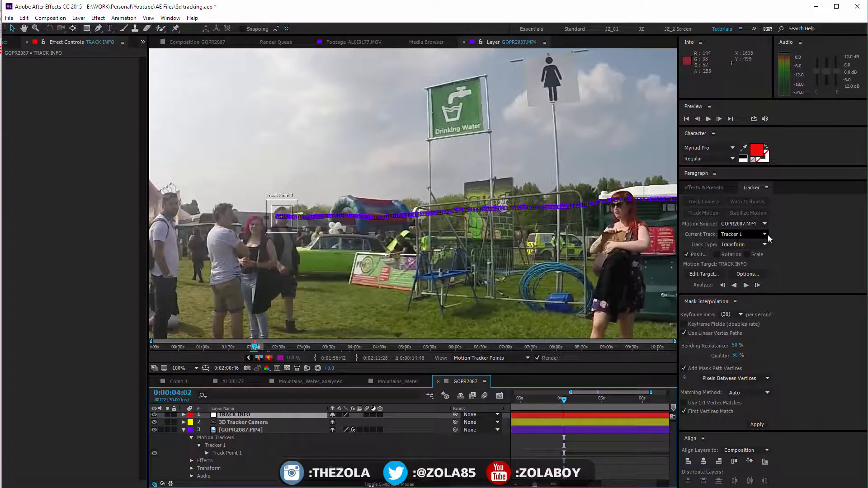
# Confirm the TRACK INFO layer as Tracker 1's motion target and accept the existing motion tracker options.
pyautogui.click(689, 273)
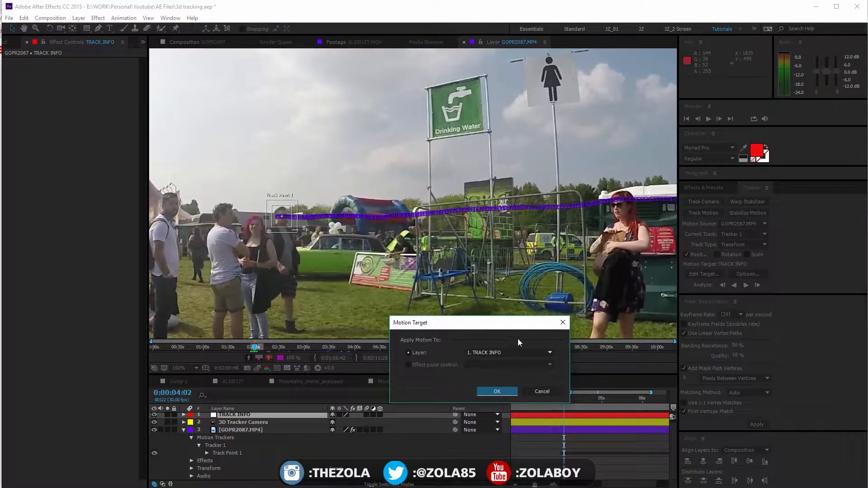
pyautogui.click(497, 390)
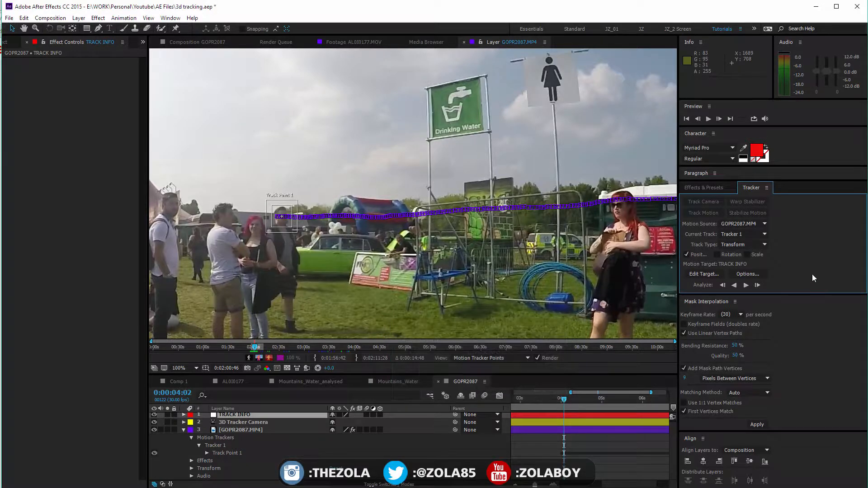
pyautogui.click(740, 271)
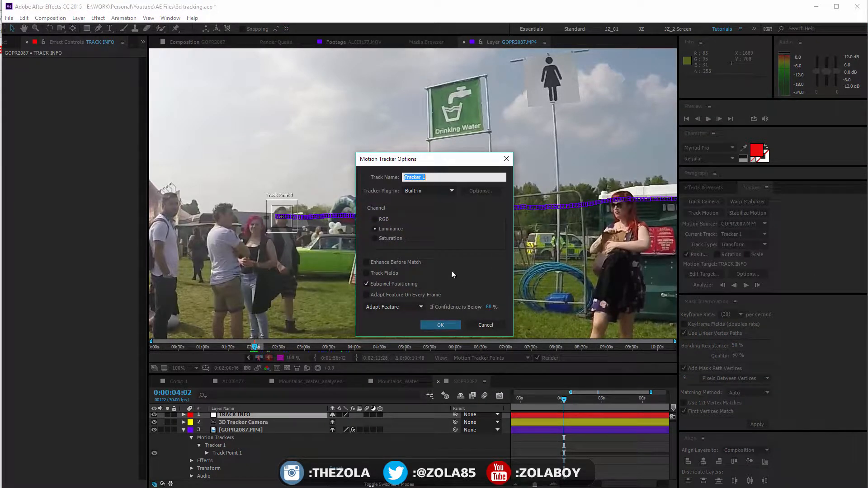
pyautogui.click(445, 329)
pyautogui.click(438, 325)
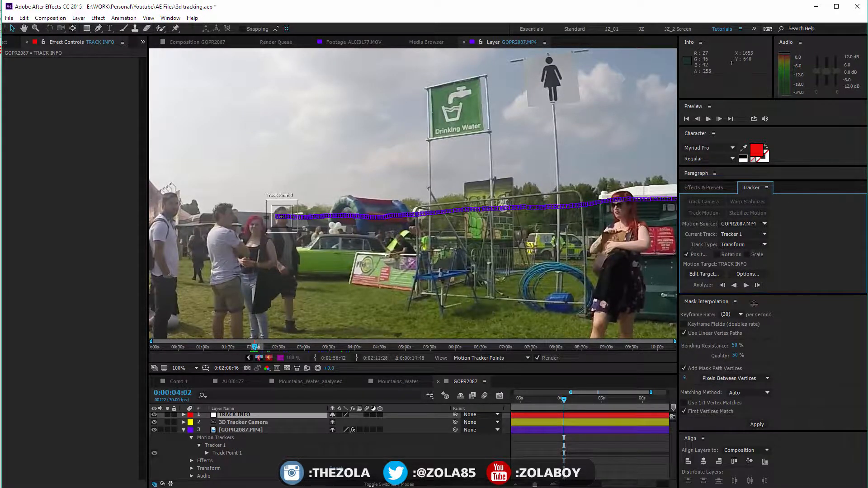
# Apply Tracker 1's motion to TRACK INFO in the X and Y dimensions, and expand the TRACK INFO layer.
pyautogui.moveTo(754, 295); pyautogui.dragTo(756, 318)
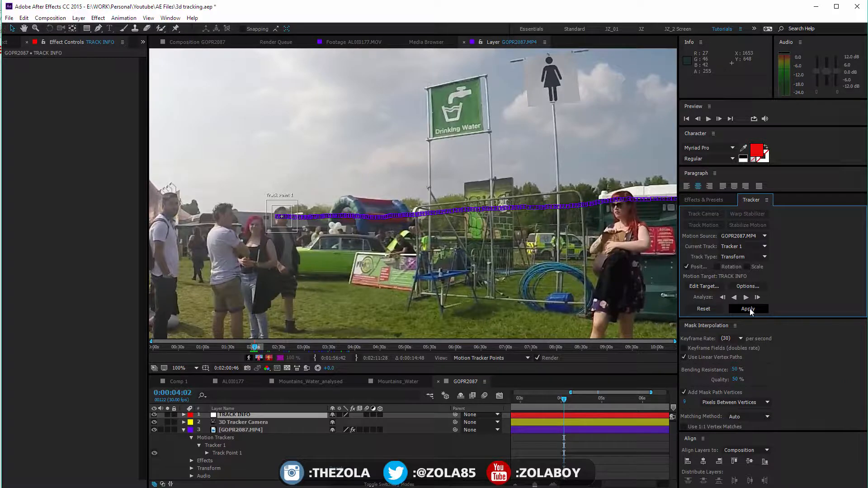
pyautogui.click(748, 310)
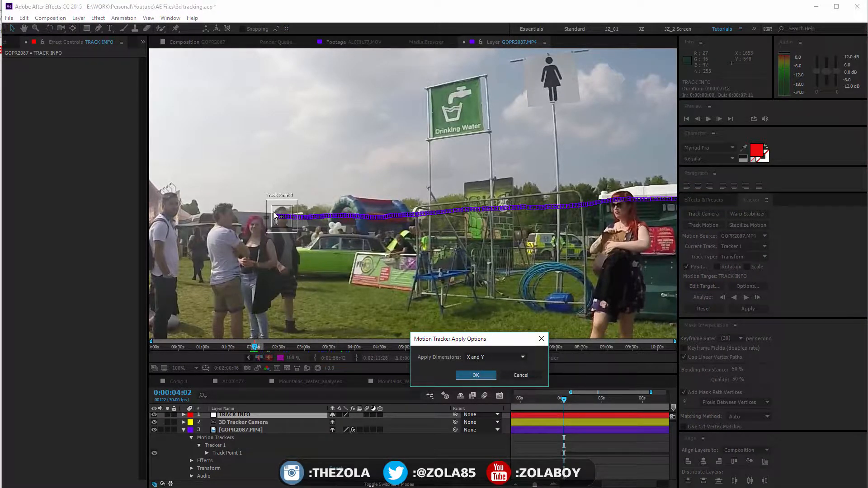
pyautogui.click(476, 374)
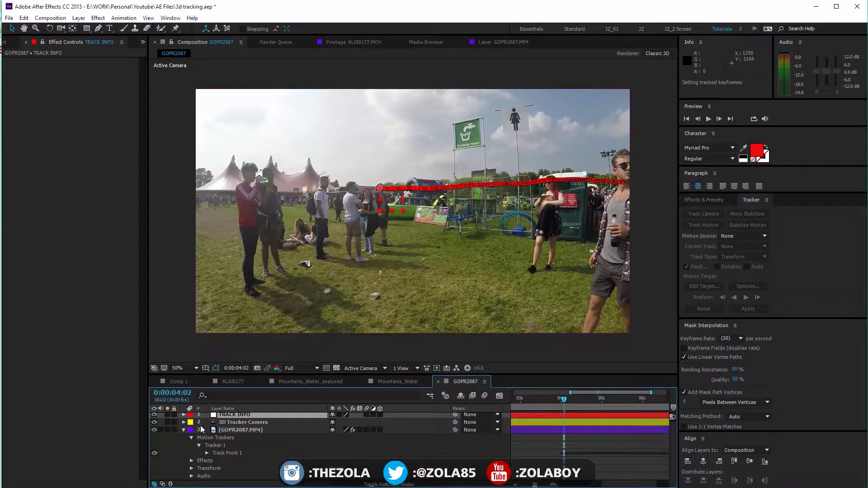
pyautogui.click(183, 414)
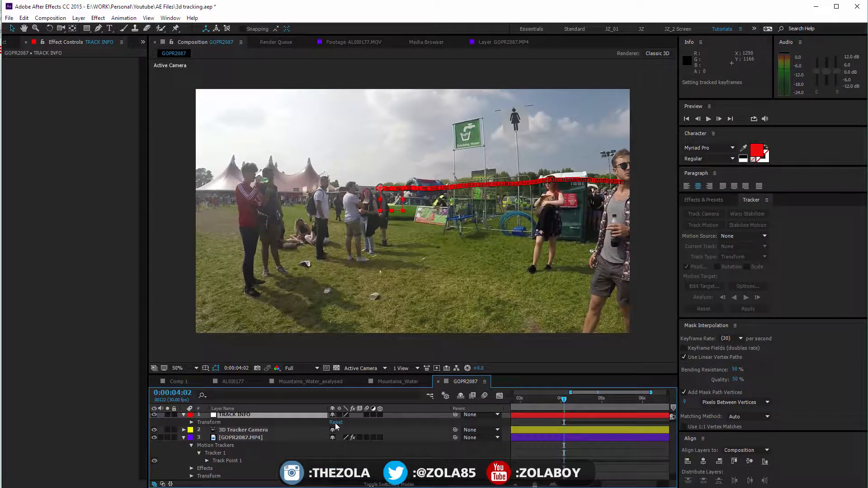
# At 0:00:04:01, collapse the GOPR2087.MP4 layer and add a THIS GUY text layer in the upper middle of the frame.
pyautogui.moveTo(566, 401)
pyautogui.mouseDown()
pyautogui.moveTo(648, 392)
pyautogui.moveTo(564, 399)
pyautogui.mouseUp()
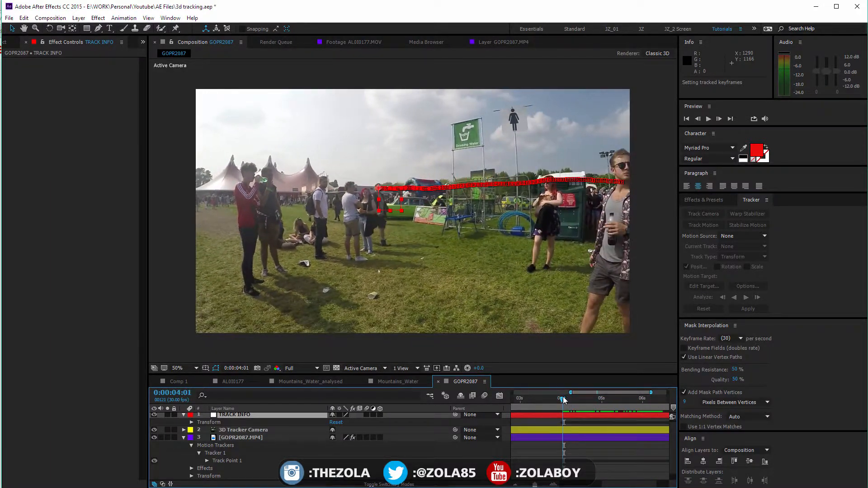
pyautogui.click(183, 438)
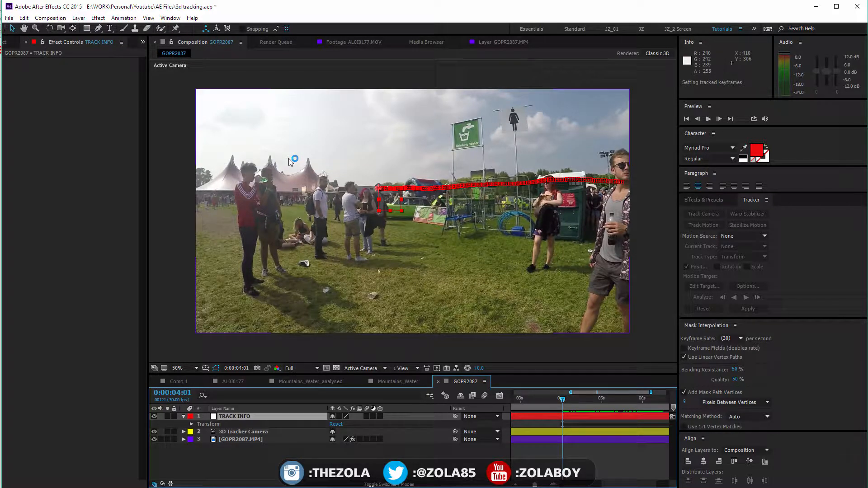
pyautogui.click(109, 28)
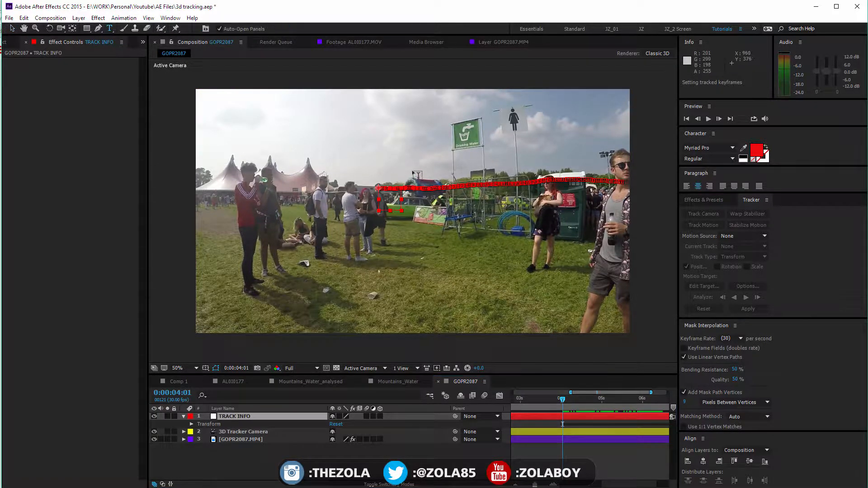
pyautogui.click(412, 166)
pyautogui.write('THIS GUY')
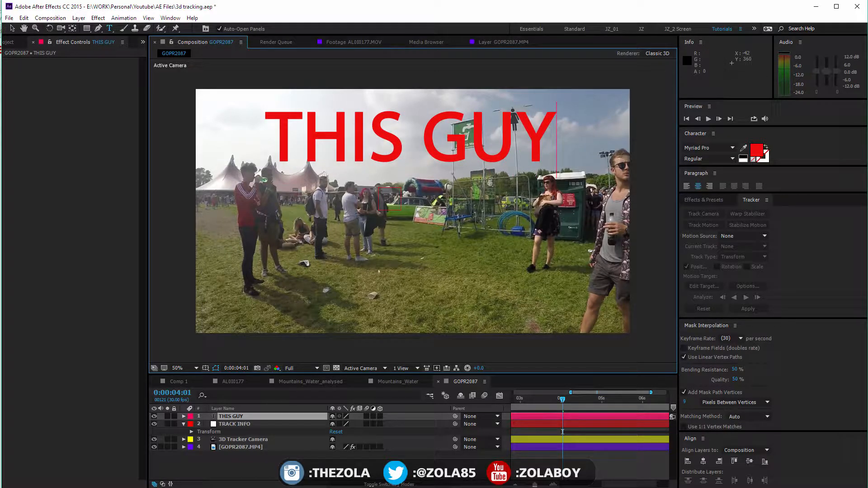
# Scale the THIS GUY text to 23% and move its anchor point to the text's lower-left corner.
pyautogui.press('Escape')
pyautogui.press('v')
pyautogui.press('s')
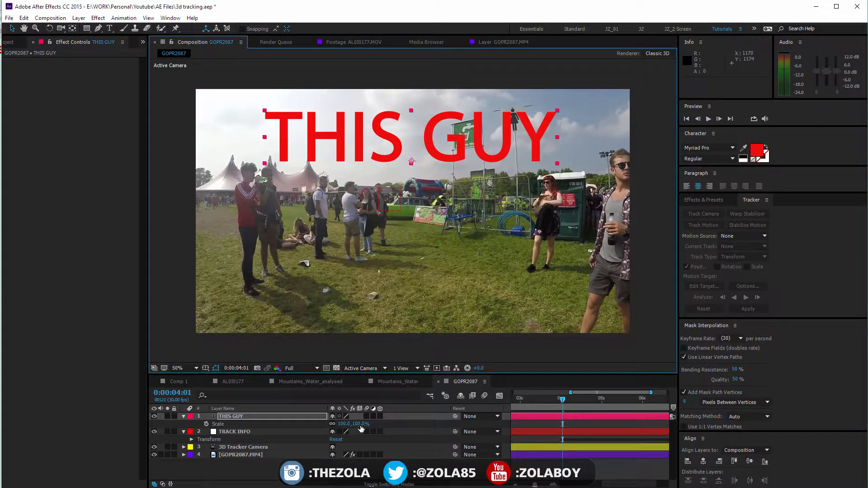
pyautogui.moveTo(360, 426); pyautogui.dragTo(325, 427)
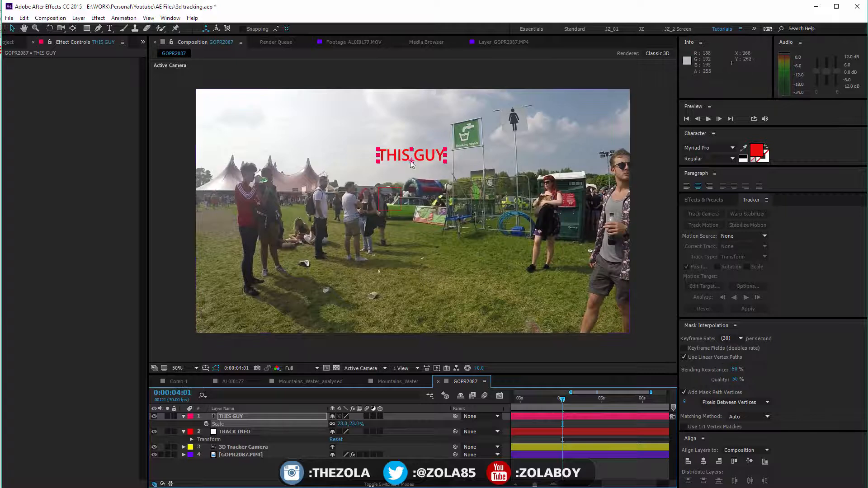
pyautogui.press('y')
pyautogui.moveTo(411, 159); pyautogui.dragTo(380, 160)
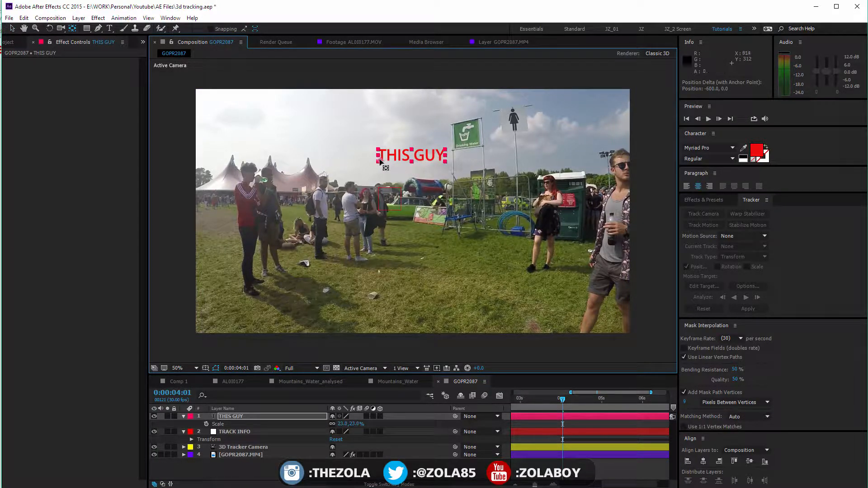
# Parent the THIS GUY text layer to TRACK INFO so that it snaps to the null.
pyautogui.press('v')
pyautogui.click(456, 419)
pyautogui.moveTo(449, 419); pyautogui.dragTo(233, 432)
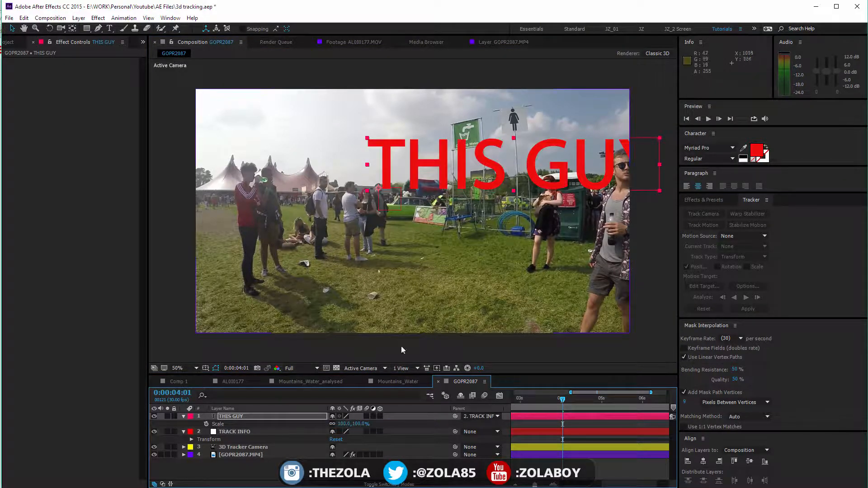
# Set the THIS GUY layer's scale to 21%, hide the TRACK INFO layer, and deselect all layers.
pyautogui.press('s')
pyautogui.press('s')
pyautogui.moveTo(357, 425); pyautogui.dragTo(340, 462)
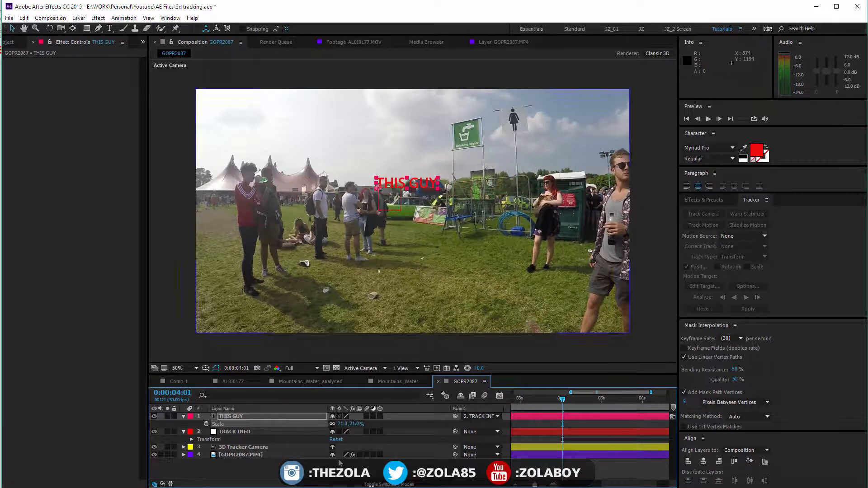
pyautogui.click(340, 462)
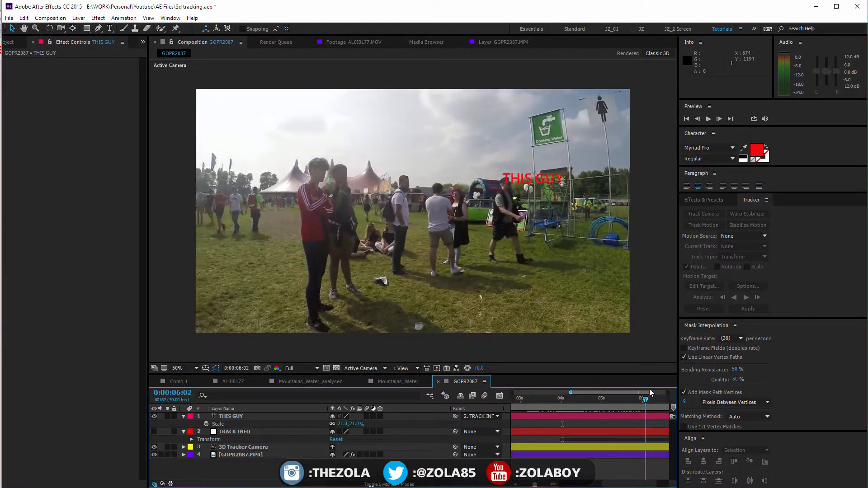
# Reveal the TRACK INFO layer's Position keyframes and move the current time to 0:00:07:02, just before the man exits the frame.
pyautogui.moveTo(663, 387)
pyautogui.mouseDown()
pyautogui.moveTo(630, 390)
pyautogui.moveTo(655, 391)
pyautogui.mouseUp()
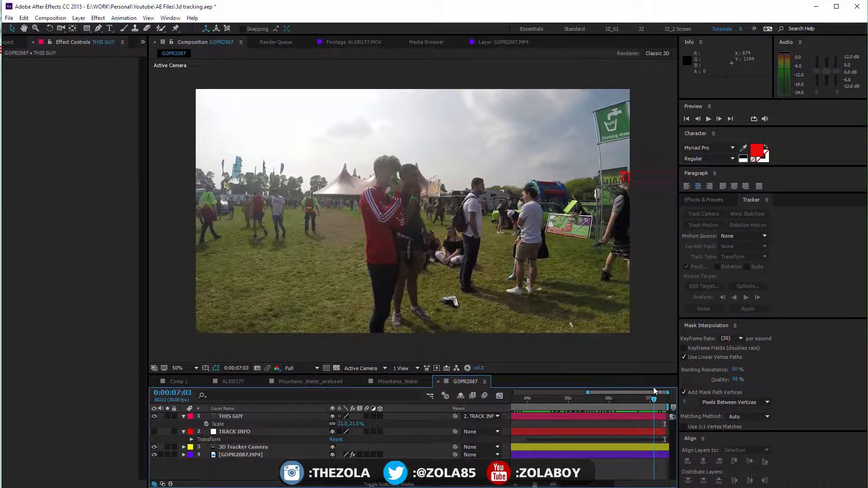
pyautogui.click(260, 430)
pyautogui.press('p')
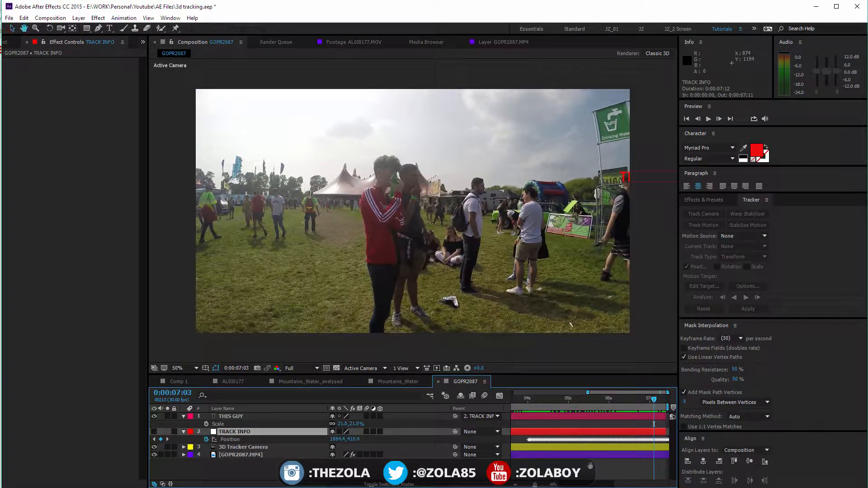
pyautogui.scroll(4, 502, 451)
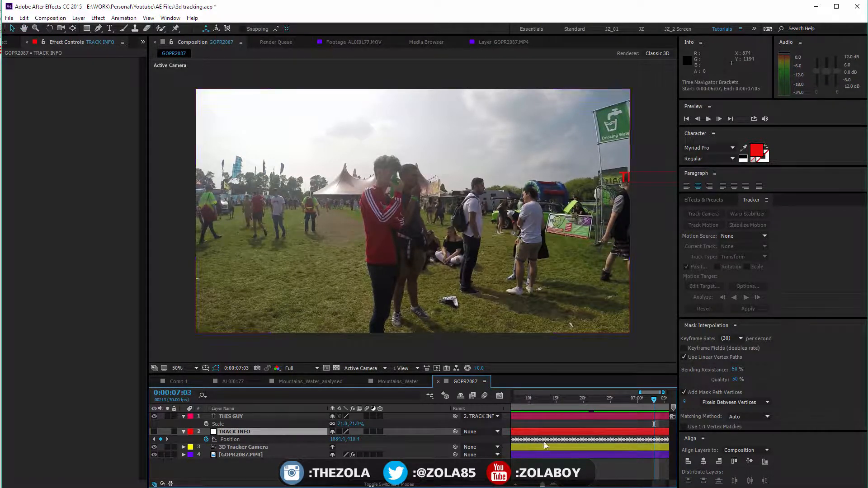
pyautogui.moveTo(620, 400)
pyautogui.mouseDown()
pyautogui.moveTo(603, 400)
pyautogui.moveTo(609, 394)
pyautogui.mouseUp()
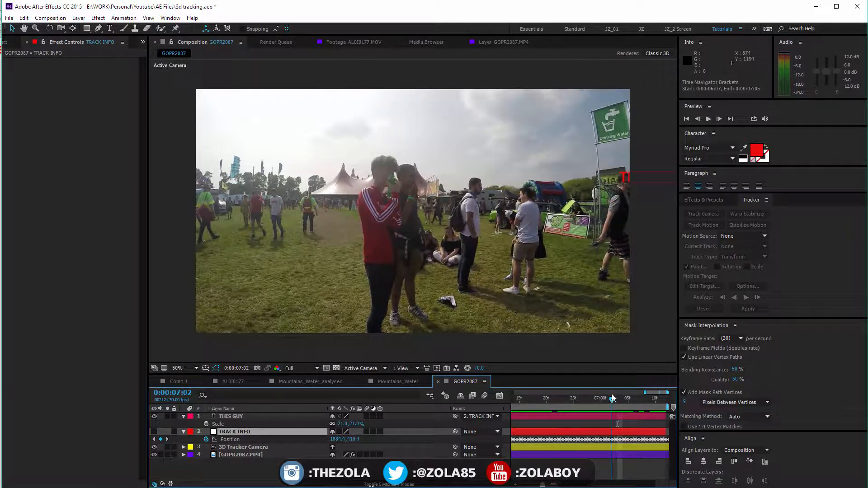
pyautogui.click(614, 440)
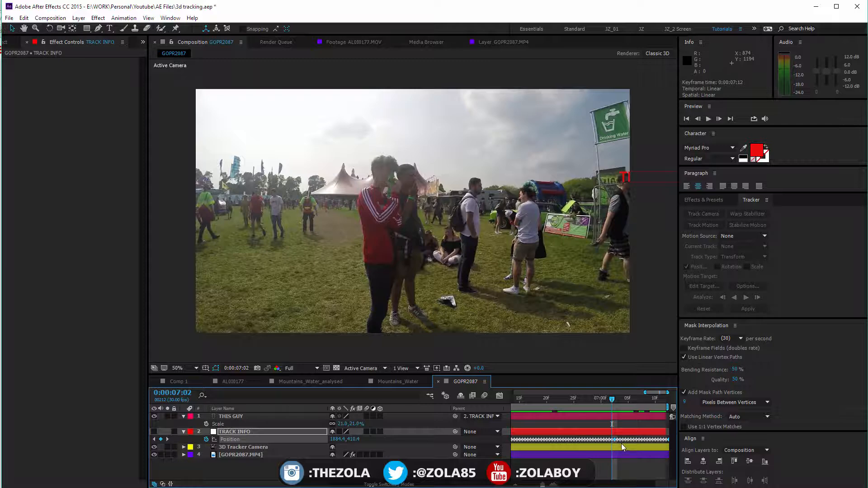
pyautogui.press('Delete')
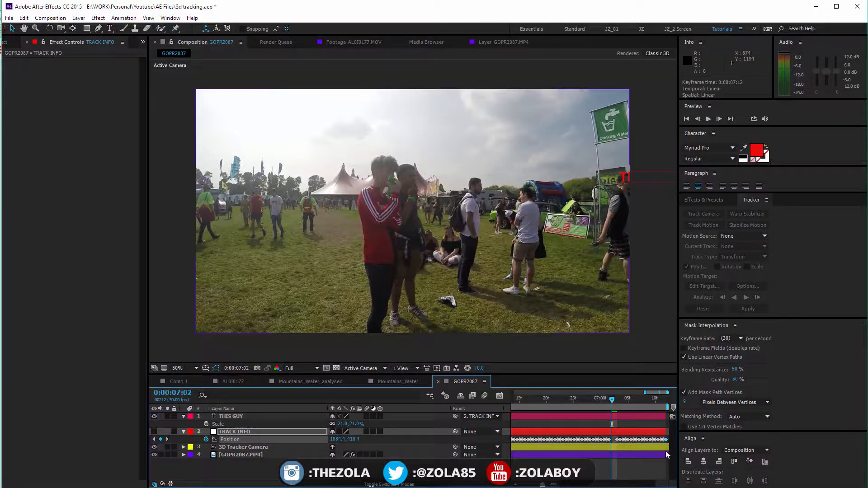
pyautogui.hotkey('ctrl', '\\')
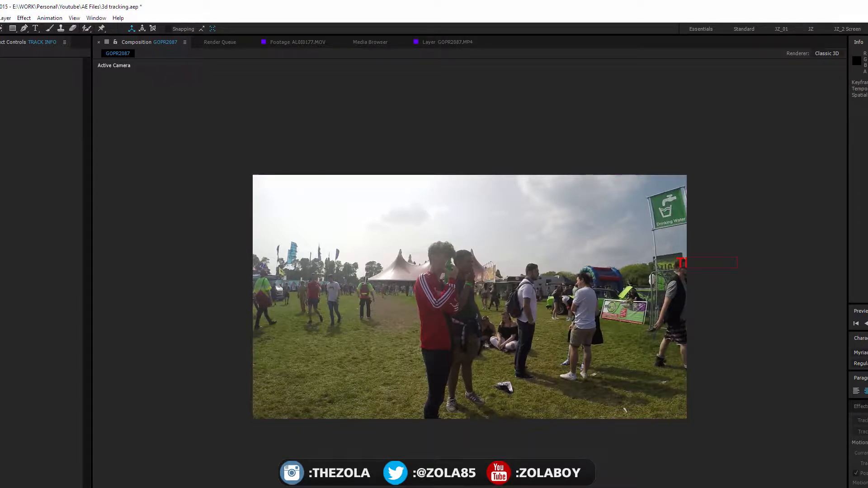
pyautogui.hotkey('ctrl', '\\')
pyautogui.hotkey('ctrl', '\\')
pyautogui.moveTo(867, 425); pyautogui.dragTo(799, 451)
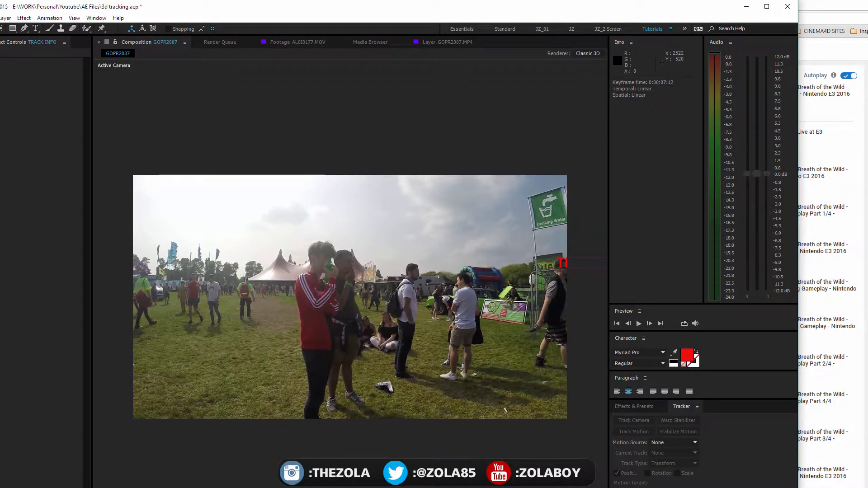
pyautogui.moveTo(452, 487); pyautogui.dragTo(451, 487)
pyautogui.moveTo(194, 2); pyautogui.dragTo(201, 5)
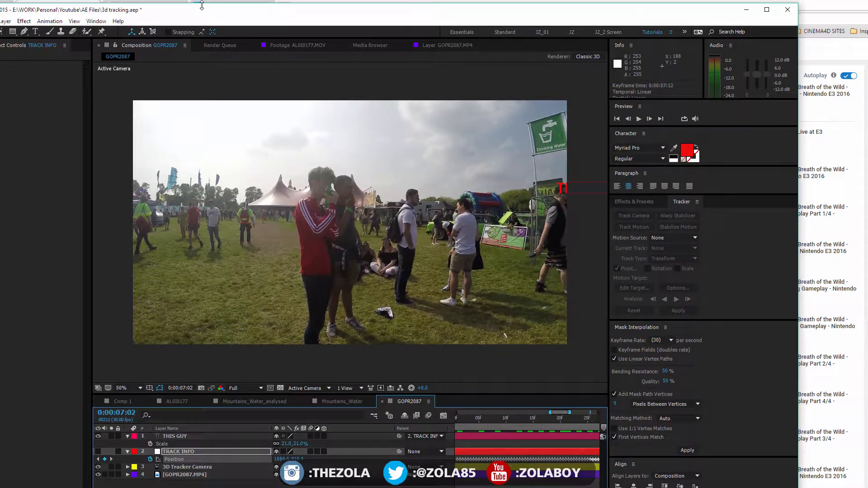
pyautogui.doubleClick(201, 12)
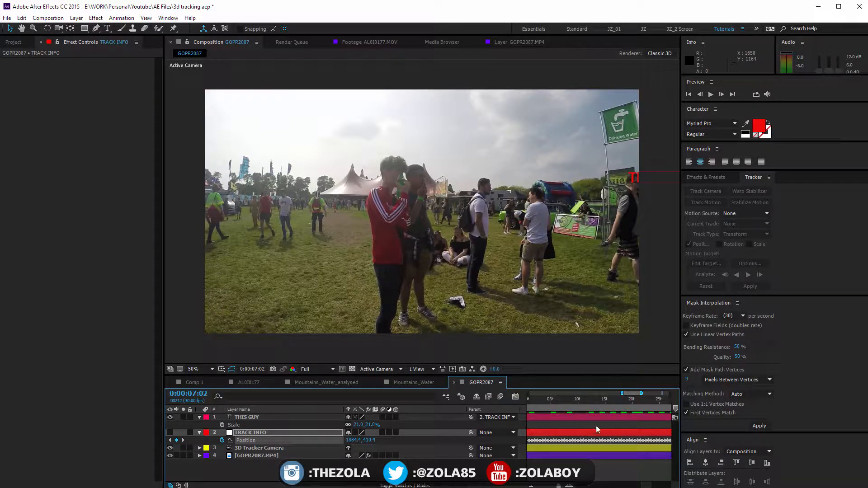
# Delete all of TRACK INFO's Position keyframes after 0:00:07:02.
pyautogui.hscroll(3, 631, 449)
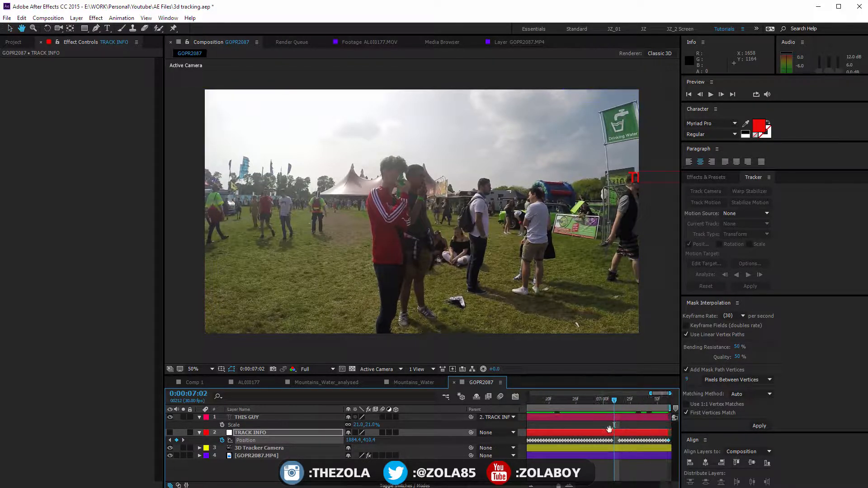
pyautogui.moveTo(614, 438); pyautogui.dragTo(674, 442)
pyautogui.press('Delete')
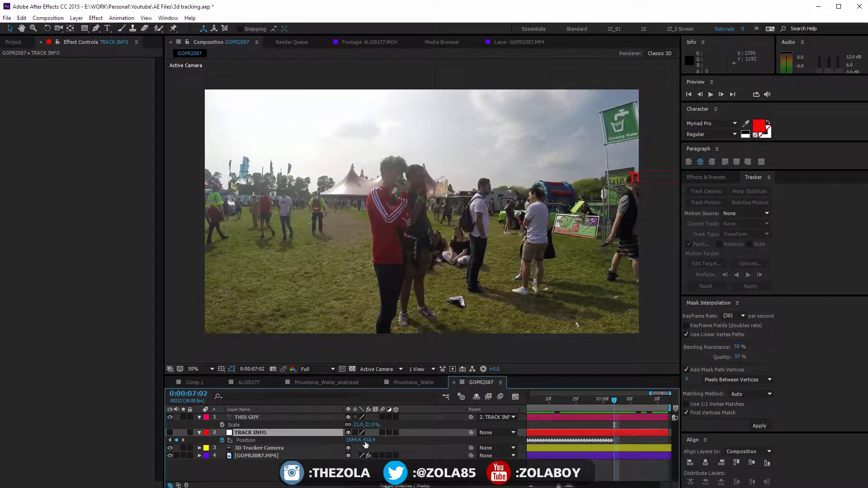
# Keyframe TRACK INFO's X position frame by frame from 0:00:07:02 to 0:00:07:04, moving it out of frame to about 1948.5.
pyautogui.moveTo(359, 440); pyautogui.dragTo(368, 440)
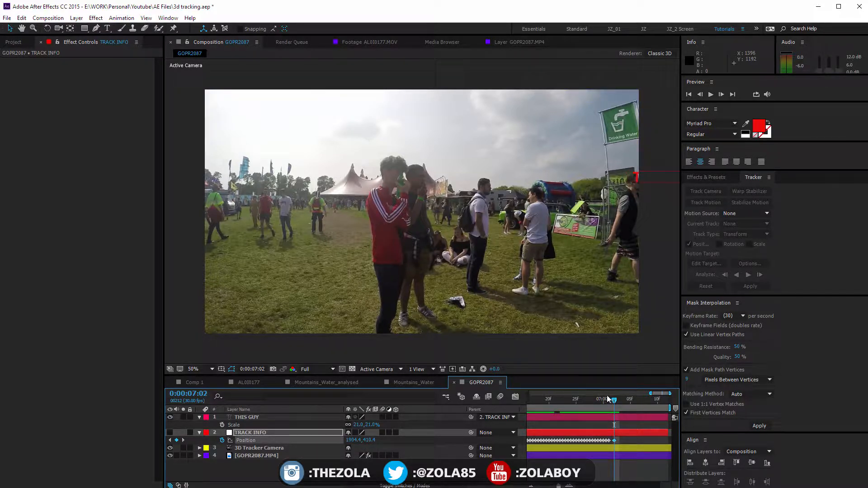
pyautogui.press('pagedown')
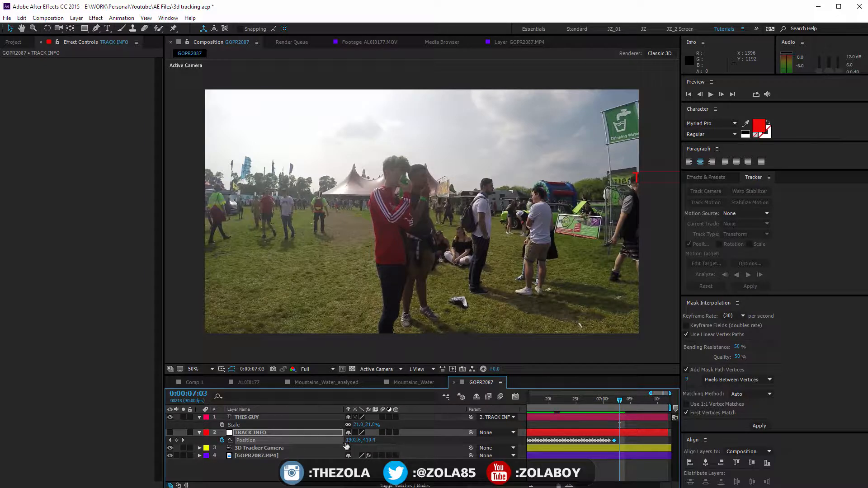
pyautogui.moveTo(356, 441); pyautogui.dragTo(374, 440)
pyautogui.press('pagedown')
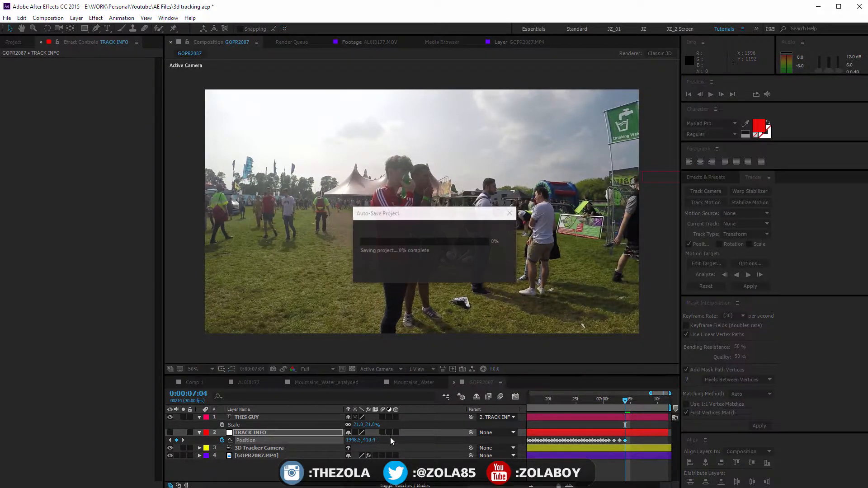
# Scrub back through the tracked title to 0:00:04:13 and start a new motion track on the GOPR2087.MP4 layer.
pyautogui.click(610, 399)
pyautogui.moveTo(610, 399); pyautogui.dragTo(579, 399)
pyautogui.moveTo(558, 486); pyautogui.dragTo(533, 486)
pyautogui.moveTo(560, 407); pyautogui.dragTo(612, 399)
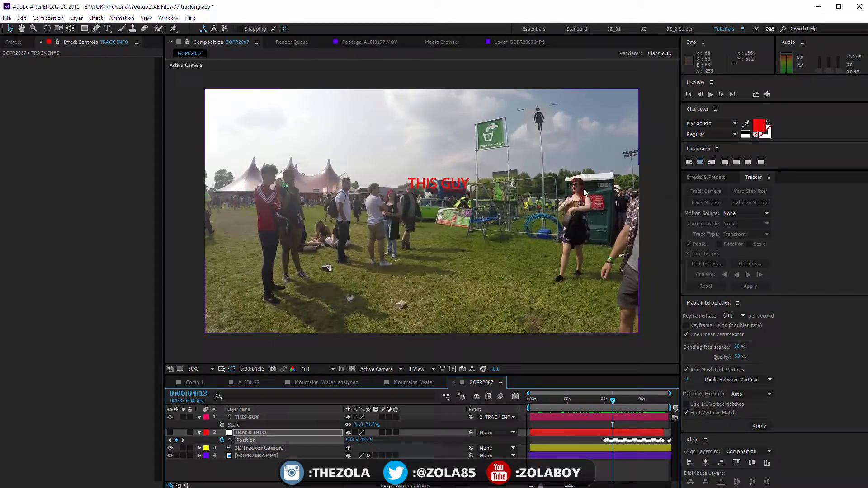
pyautogui.rightClick(257, 454)
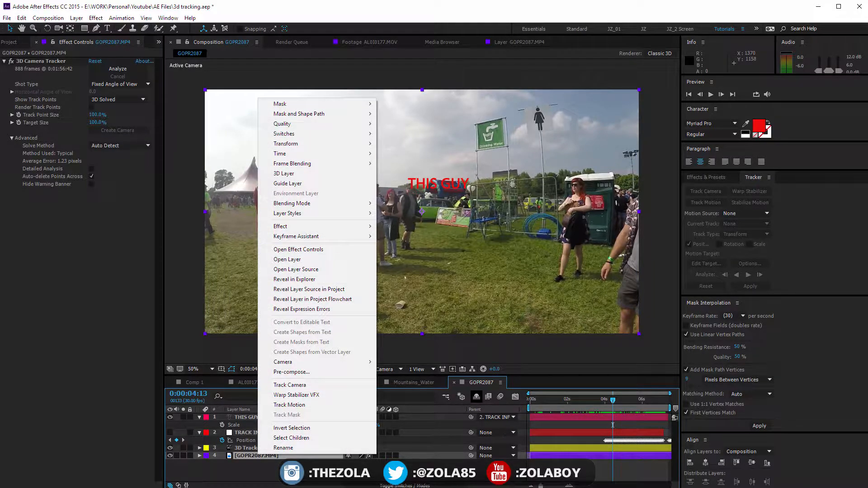
pyautogui.click(285, 454)
pyautogui.click(270, 454)
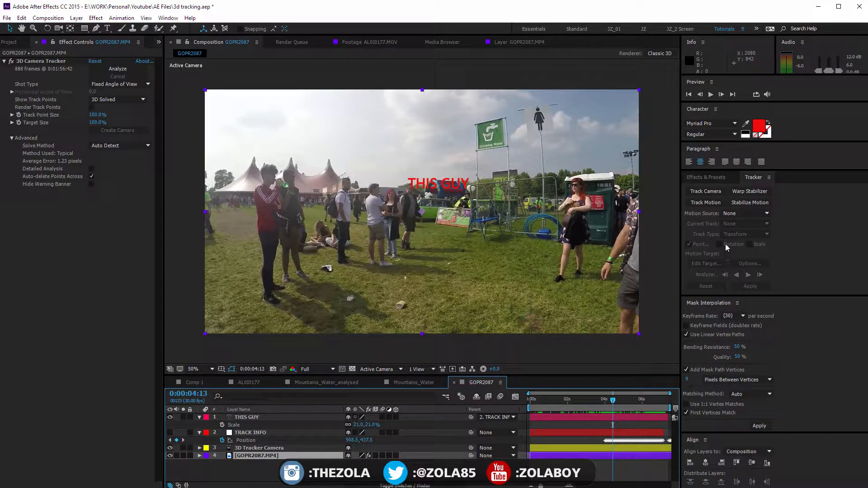
pyautogui.click(706, 204)
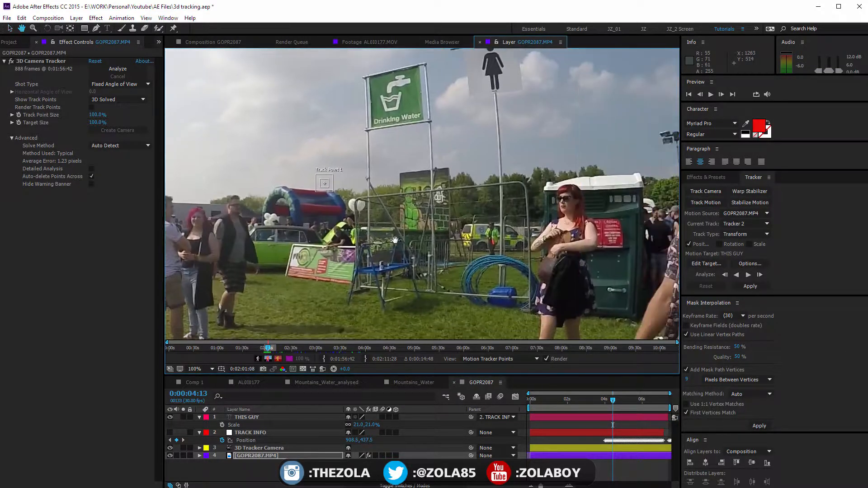
# Fit Track Point 1 around the red-haired woman's head and analyze Tracker 2 forward until she leaves the frame.
pyautogui.press('v')
pyautogui.moveTo(324, 183); pyautogui.dragTo(547, 225)
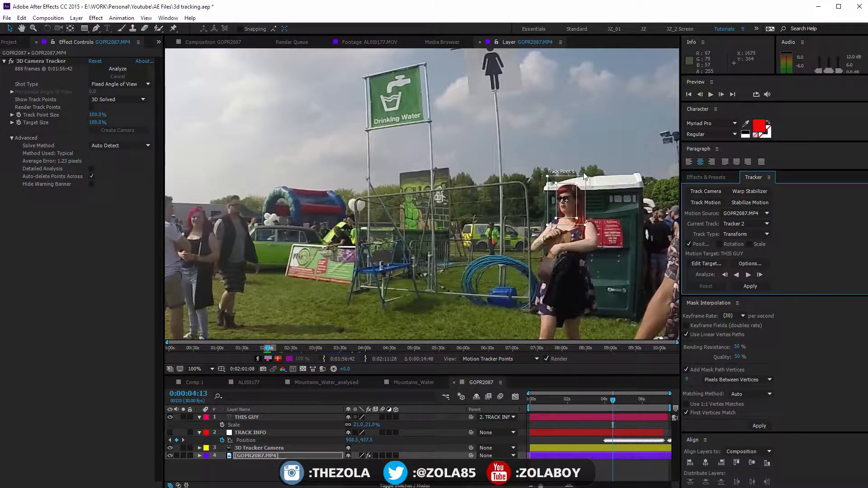
pyautogui.moveTo(585, 175); pyautogui.dragTo(588, 178)
pyautogui.moveTo(545, 225); pyautogui.dragTo(550, 223)
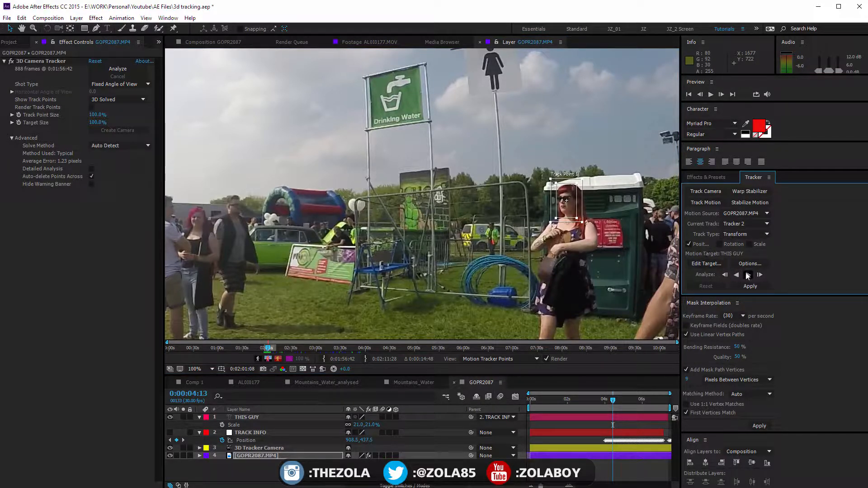
pyautogui.click(747, 275)
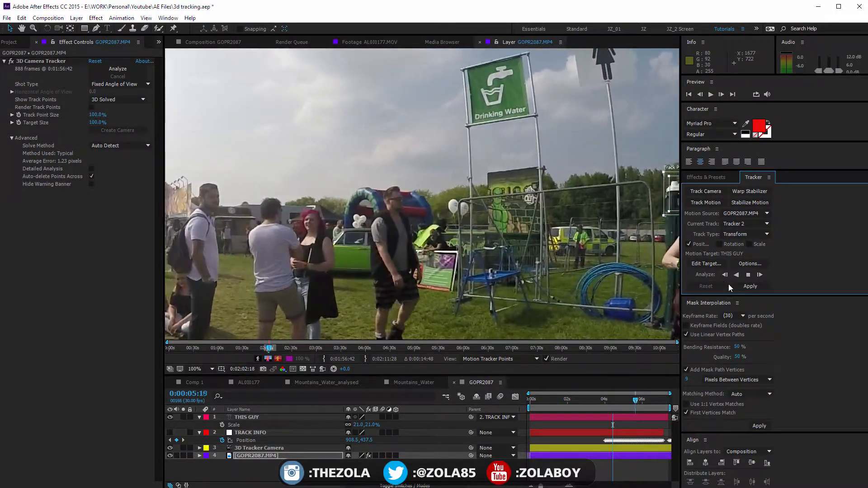
pyautogui.click(747, 275)
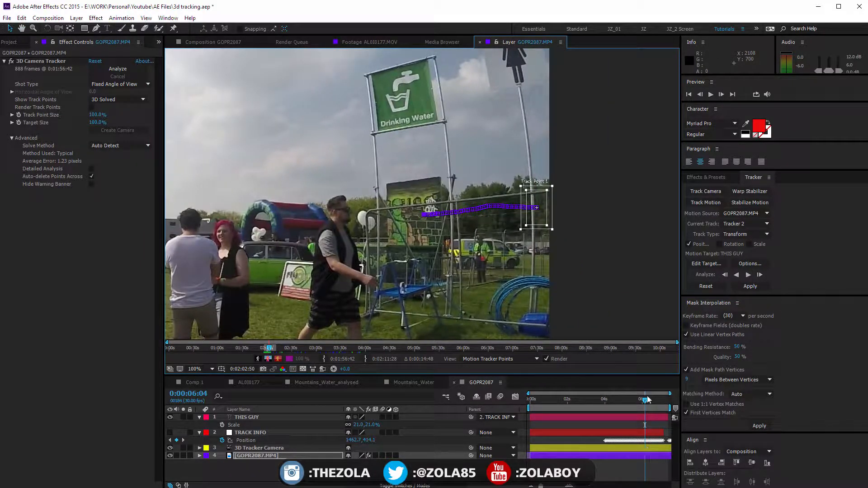
# Go to 0:00:04:16, add a new null object, and move it to the top of the layer stack.
pyautogui.moveTo(647, 399); pyautogui.dragTo(614, 400)
pyautogui.hotkey('ctrl', 'alt', 'shift', 'y')
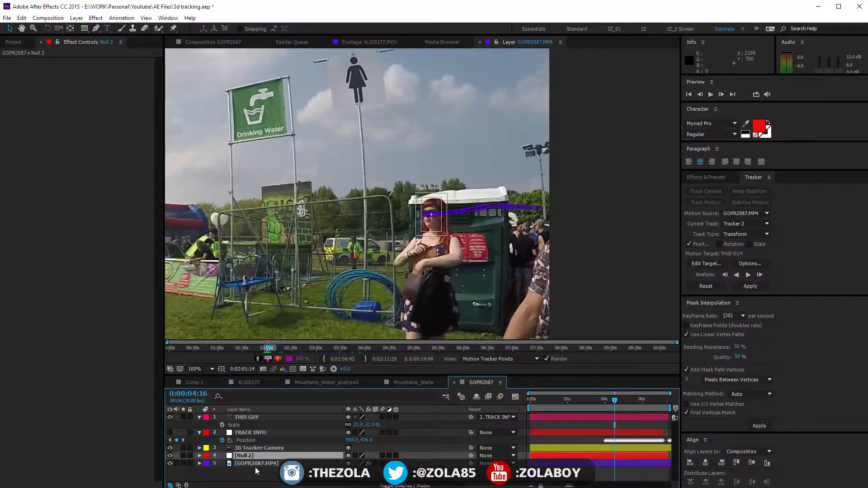
pyautogui.moveTo(237, 456); pyautogui.dragTo(267, 415)
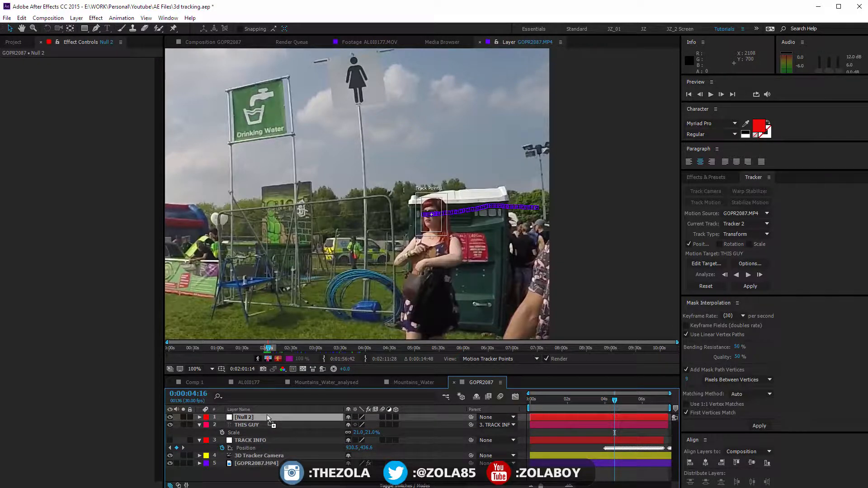
# Rename the new Null 2 layer to THIS GURL.
pyautogui.press('Return')
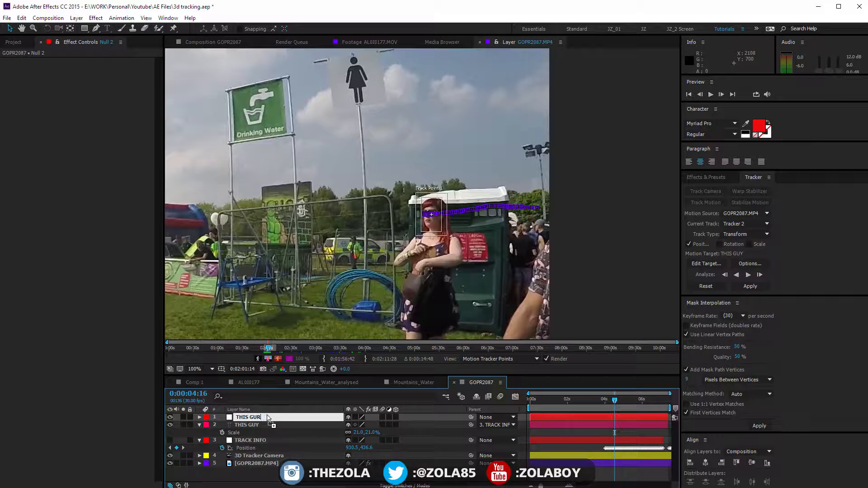
pyautogui.write('THIS GURL')
pyautogui.press('Return')
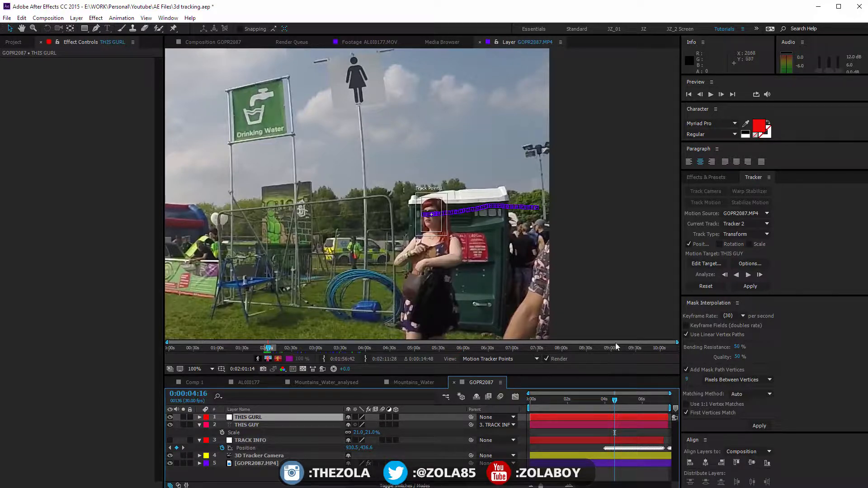
# Set Tracker 2's motion target to the THIS GURL null and apply the tracking data in X and Y.
pyautogui.click(706, 263)
pyautogui.click(495, 352)
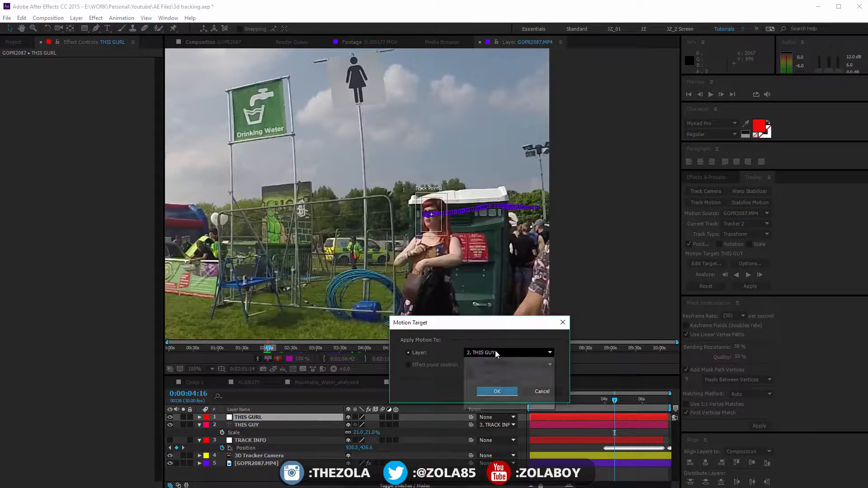
pyautogui.click(495, 363)
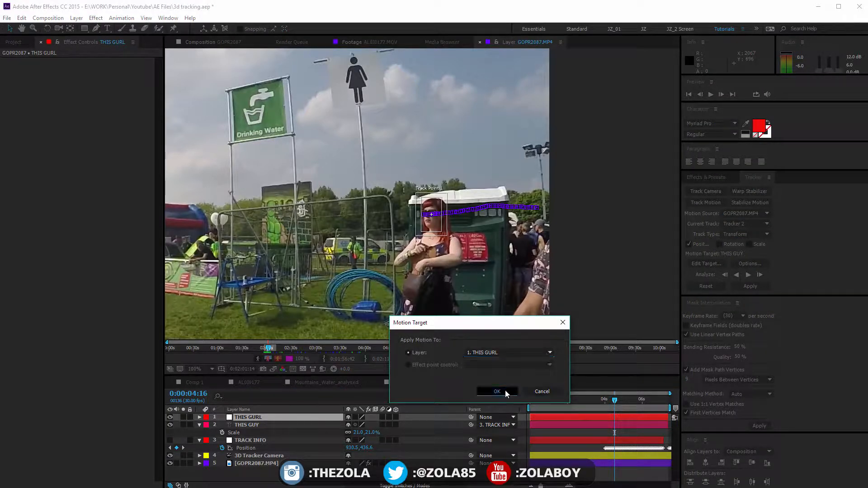
pyautogui.click(501, 390)
pyautogui.click(750, 286)
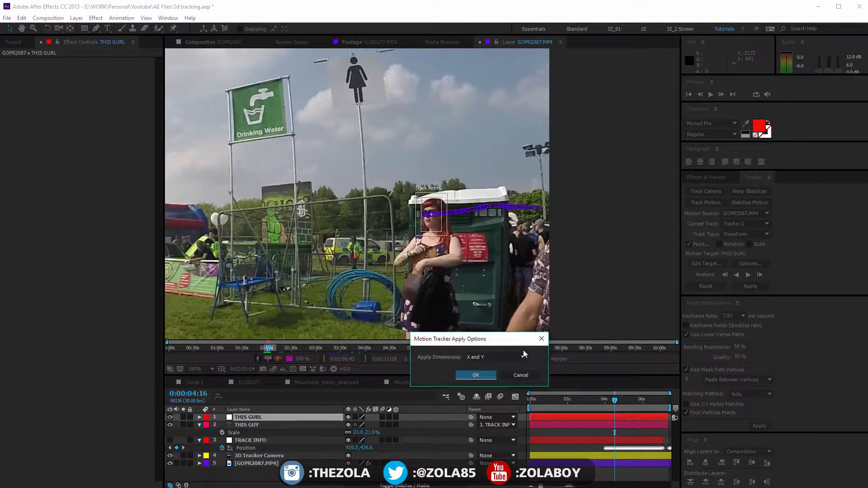
pyautogui.click(480, 378)
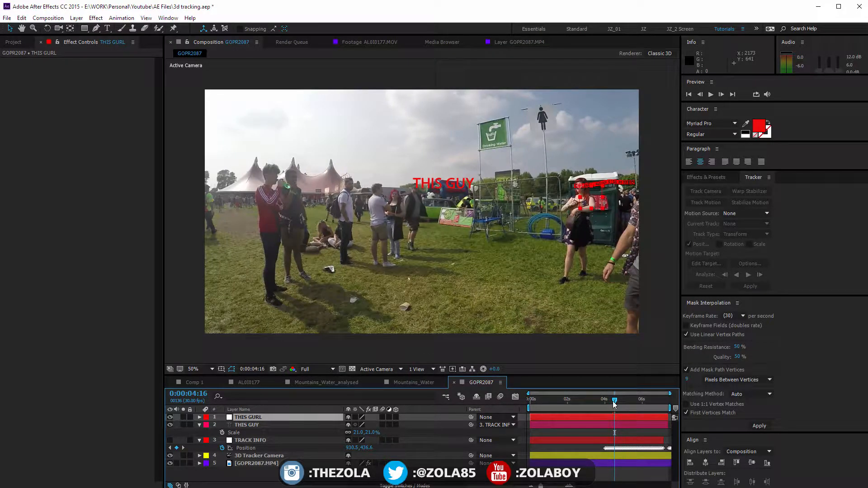
# Go to 0:00:04:14, duplicate the THIS GUY text layer, and parent the copy to the THIS GURL null.
pyautogui.moveTo(615, 400)
pyautogui.mouseDown()
pyautogui.moveTo(626, 399)
pyautogui.moveTo(615, 399)
pyautogui.mouseUp()
pyautogui.click(254, 424)
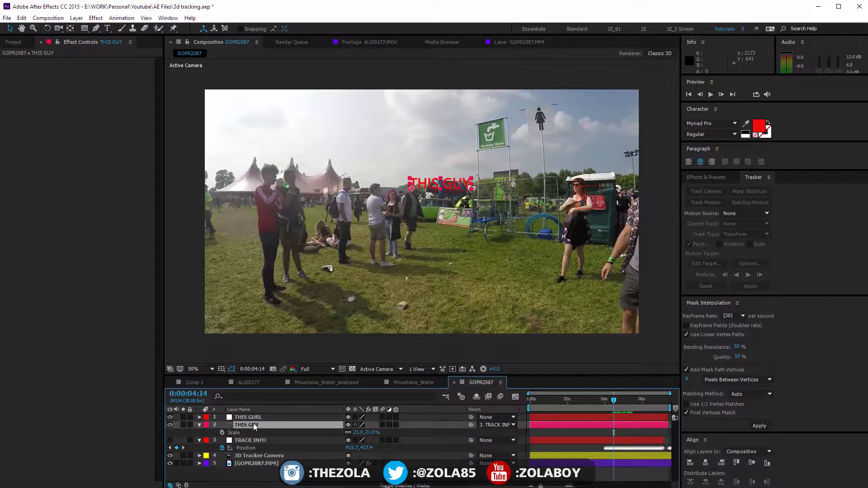
pyautogui.hotkey('ctrl', 'd')
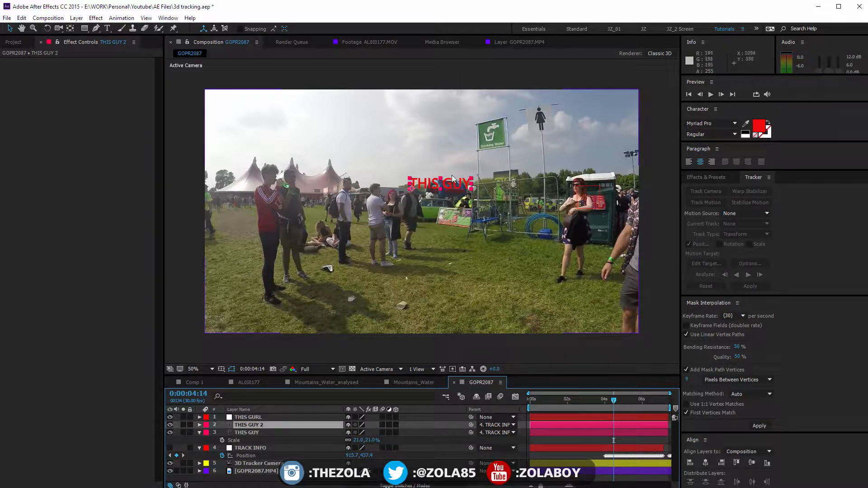
pyautogui.moveTo(471, 425); pyautogui.dragTo(256, 416)
# Scale the duplicated title to 14% and change its text to THIS GURL.
pyautogui.press('s')
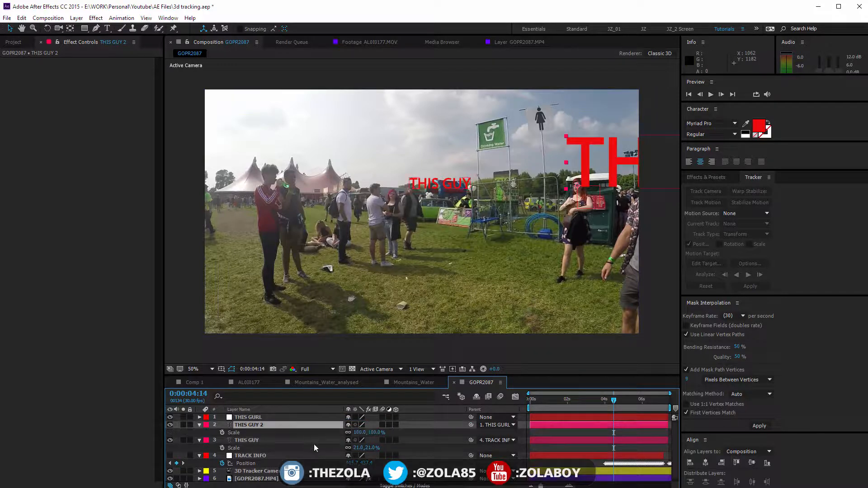
pyautogui.moveTo(369, 432); pyautogui.dragTo(331, 432)
pyautogui.hotkey('ctrl', 't')
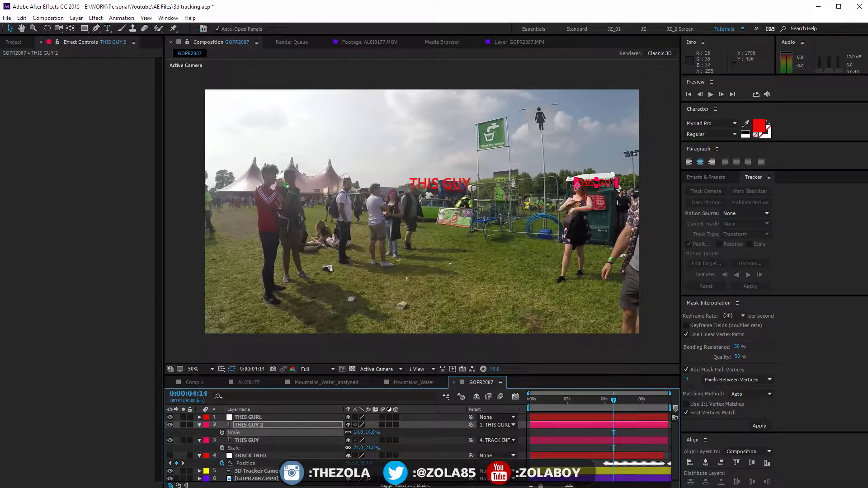
pyautogui.write('L')
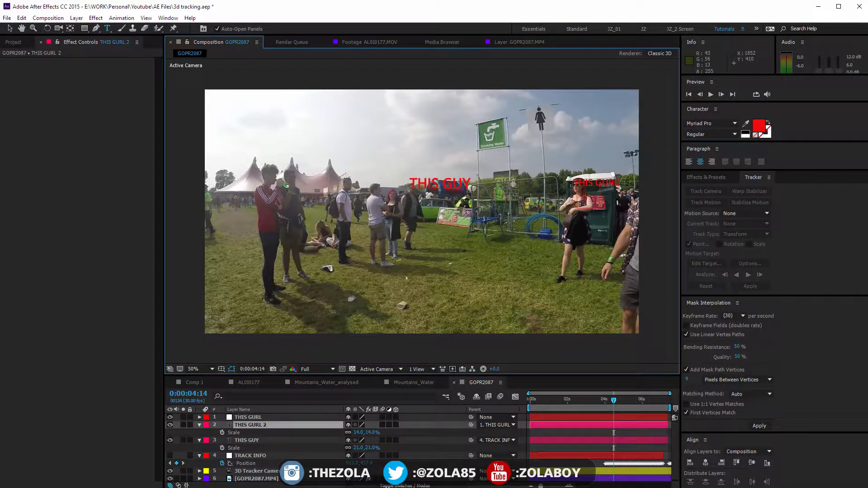
pyautogui.click(542, 433)
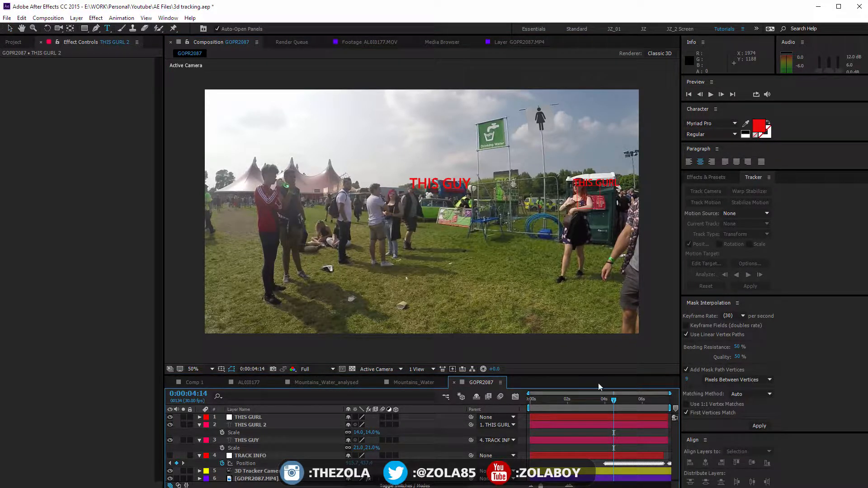
pyautogui.press('v')
# Apply the Typewriter text animation preset to the THIS GUY layer at 0:00:04:16.
pyautogui.moveTo(563, 403); pyautogui.dragTo(614, 387)
pyautogui.click(431, 186)
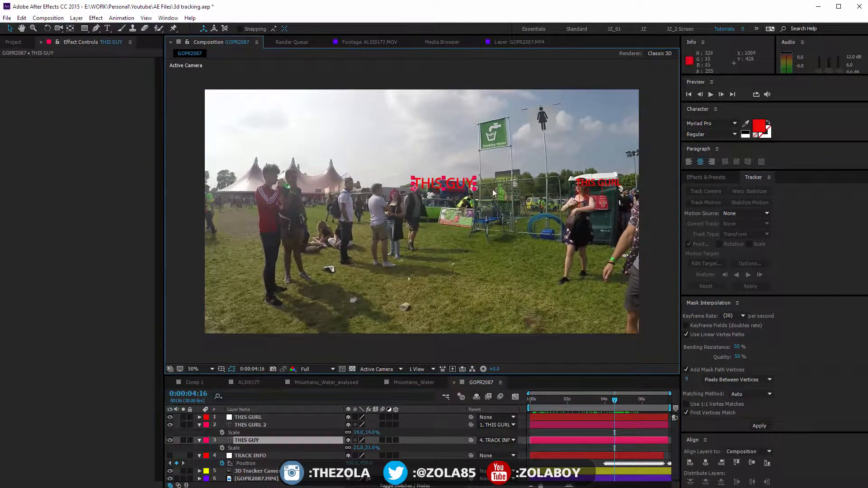
pyautogui.click(706, 177)
pyautogui.click(714, 187)
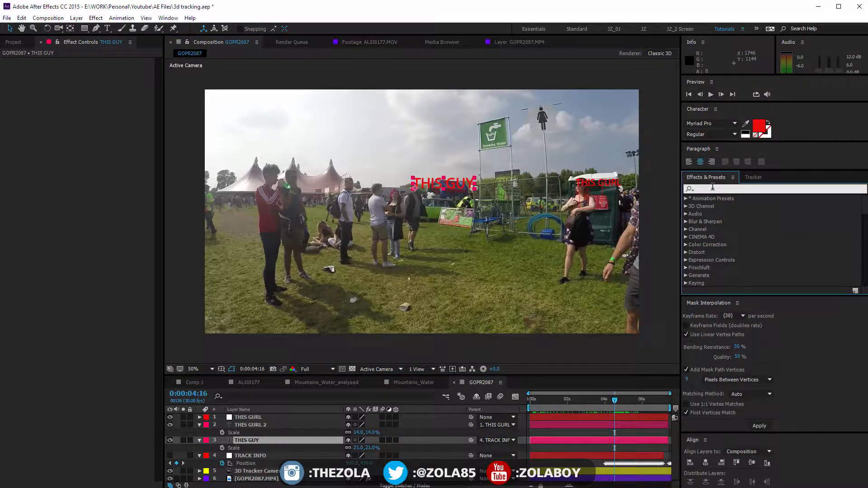
pyautogui.write('ty')
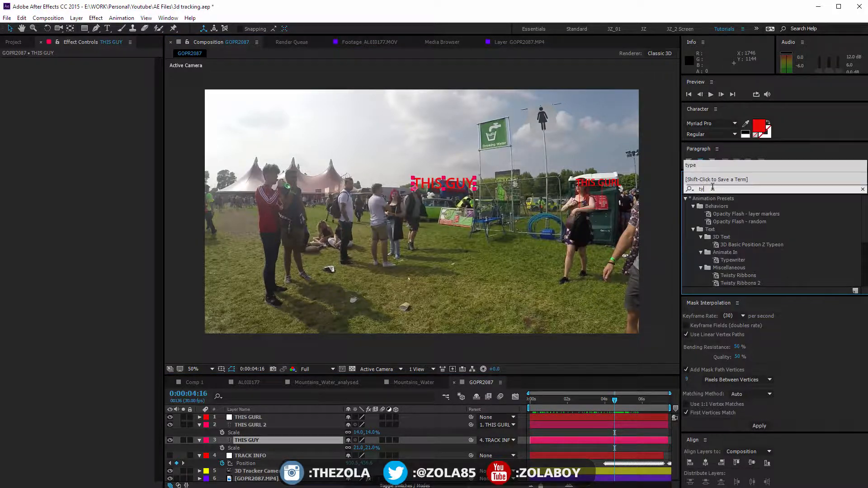
pyautogui.write('pewr')
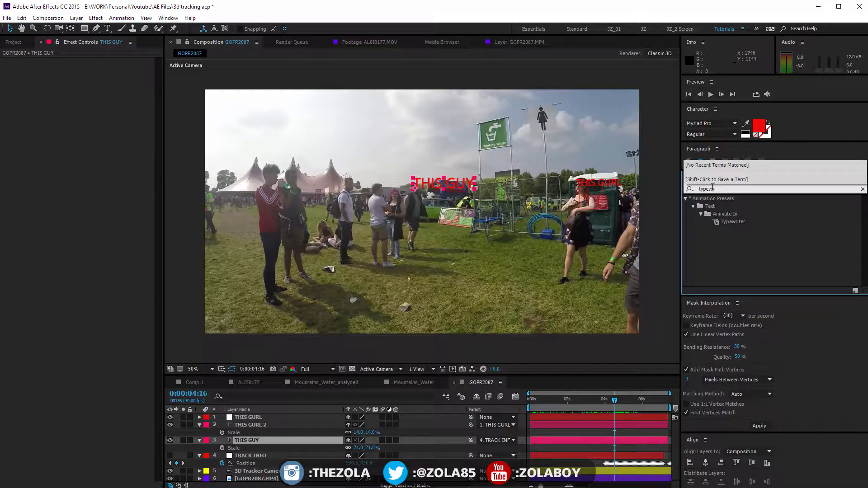
pyautogui.moveTo(739, 223); pyautogui.dragTo(261, 445)
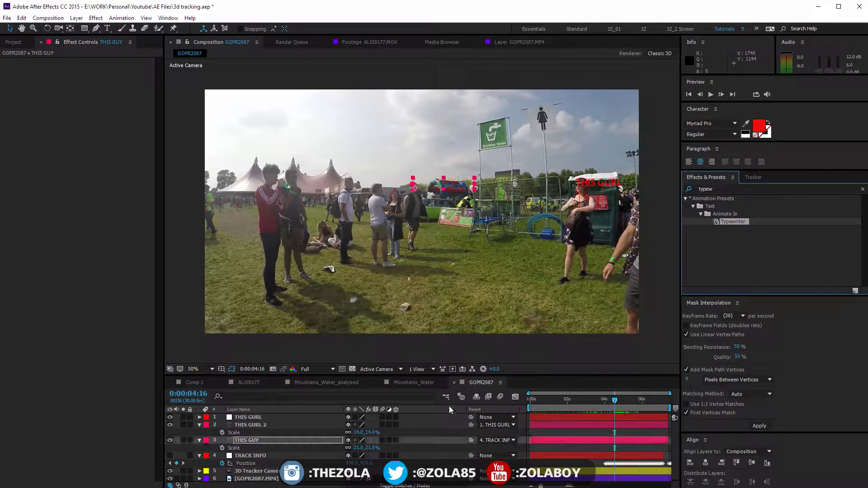
# Reveal the THIS GUY layer's Range Selector keyframes and move the last Start keyframe to 0:00:05:04 to shorten the typing animation.
pyautogui.moveTo(613, 400); pyautogui.dragTo(654, 399)
pyautogui.click(627, 398)
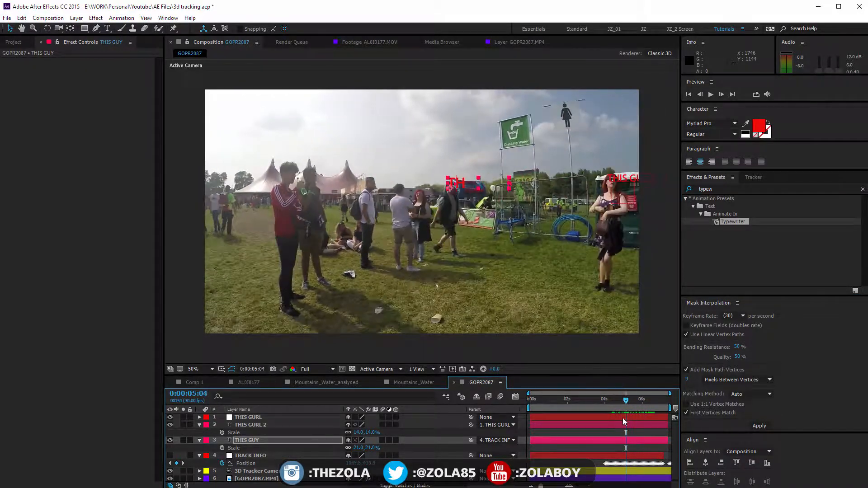
pyautogui.press('u')
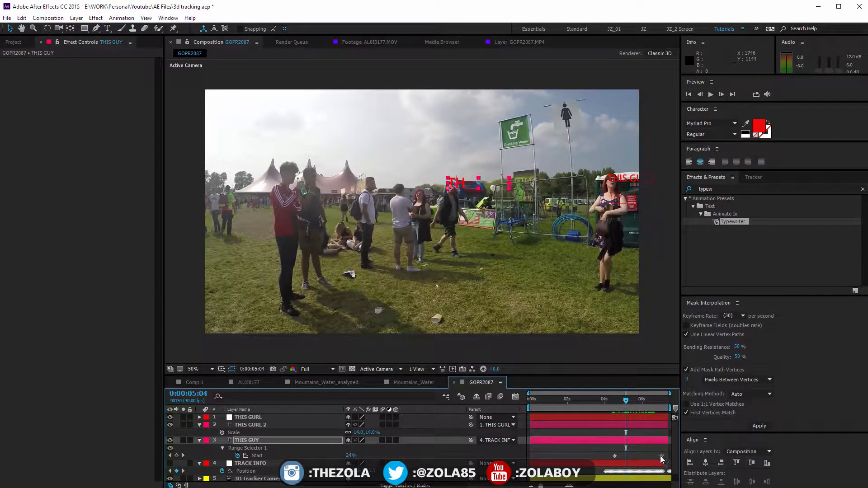
pyautogui.moveTo(661, 457); pyautogui.dragTo(625, 456)
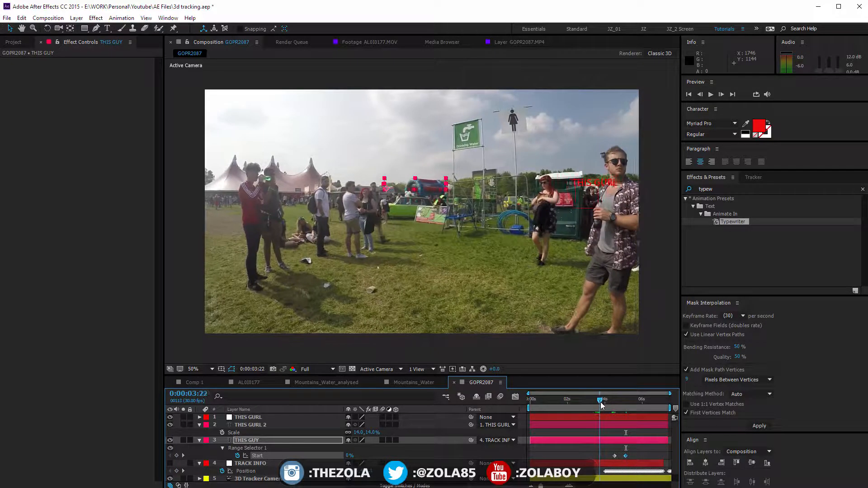